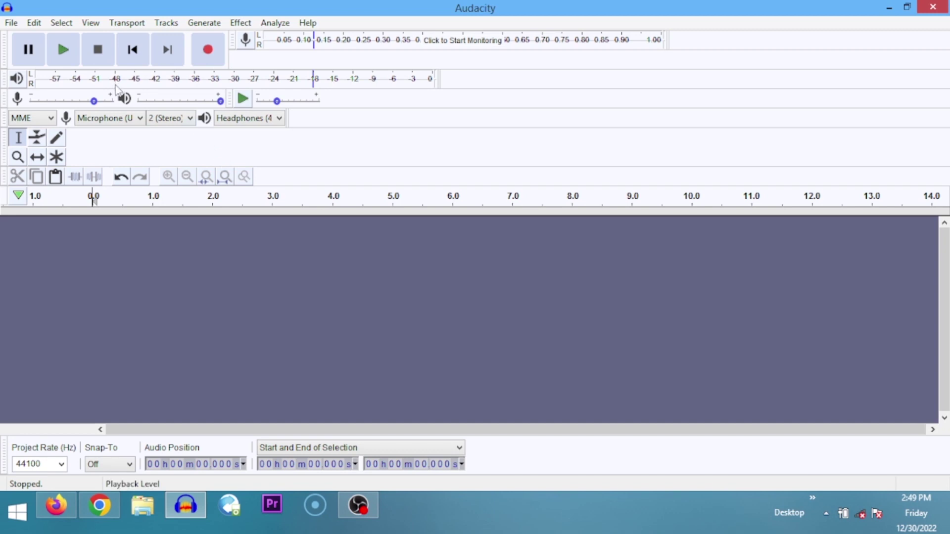
Look through the available file, export, import, selection, track, generator and effect commands.
{"action": "left_click", "coordinate": [16, 23]}
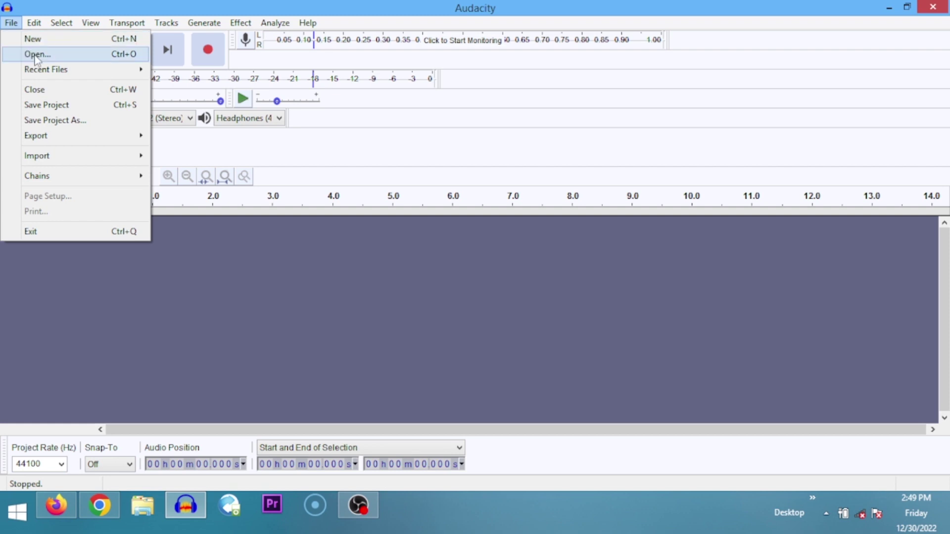
{"action": "mouse_move", "coordinate": [51, 74]}
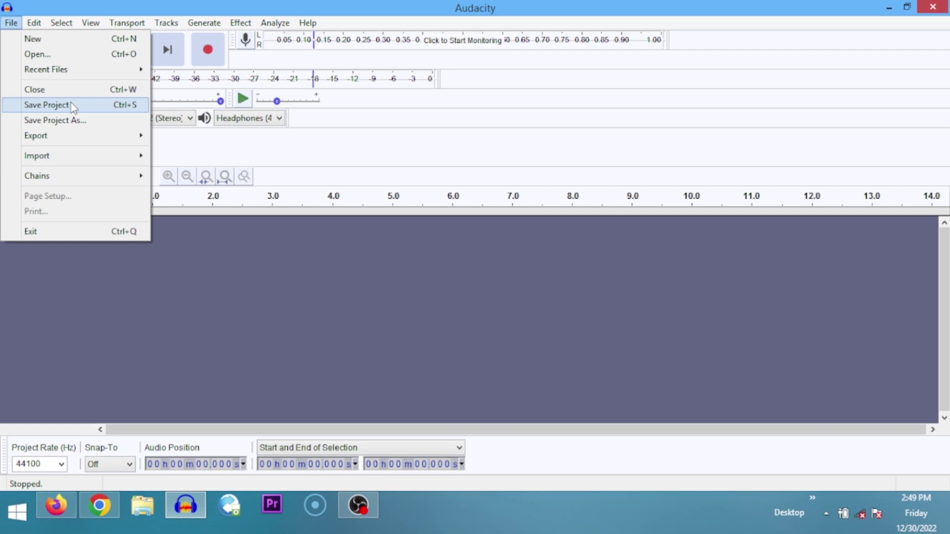
{"action": "mouse_move", "coordinate": [72, 143]}
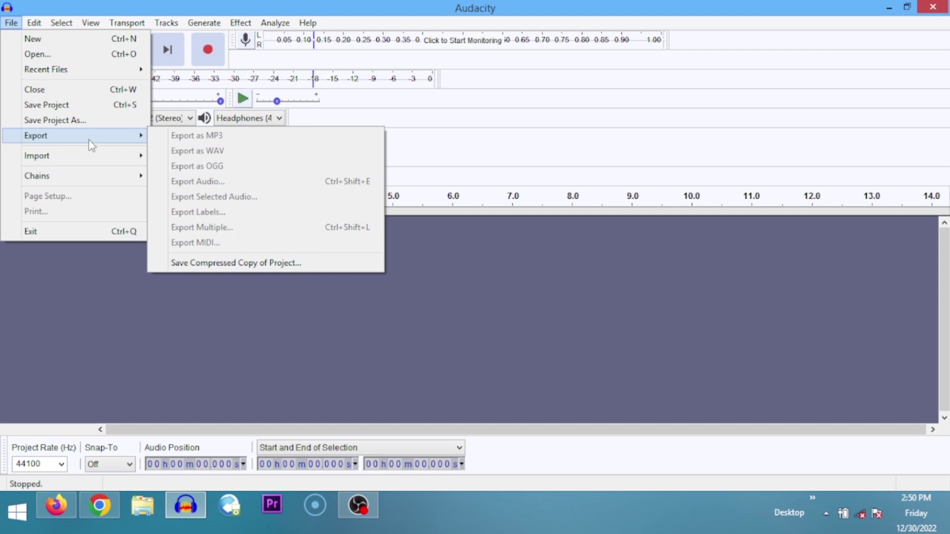
{"action": "mouse_move", "coordinate": [97, 161]}
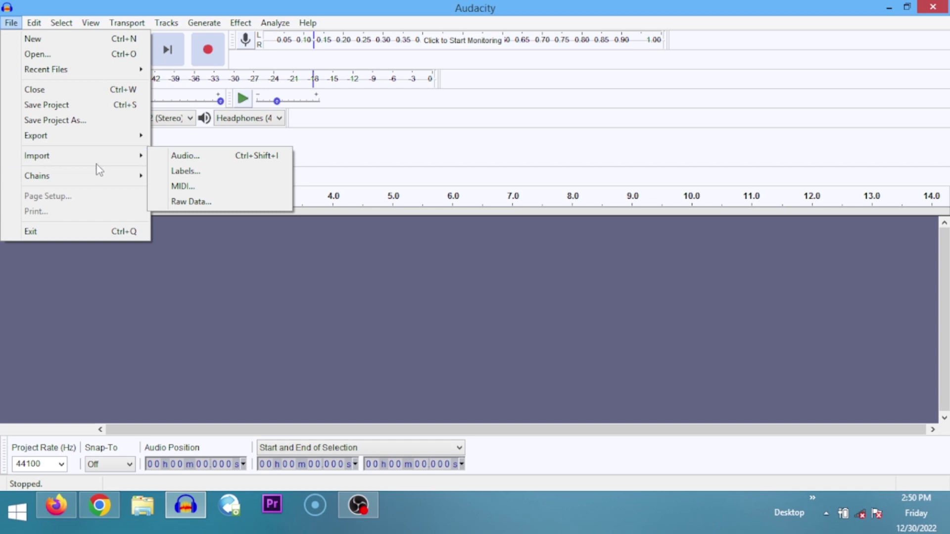
{"action": "mouse_move", "coordinate": [63, 24]}
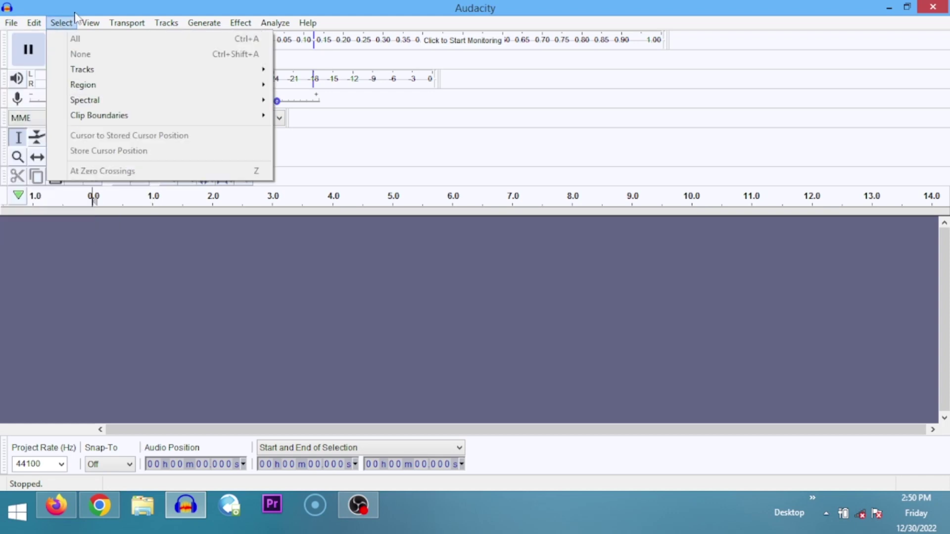
{"action": "mouse_move", "coordinate": [192, 23]}
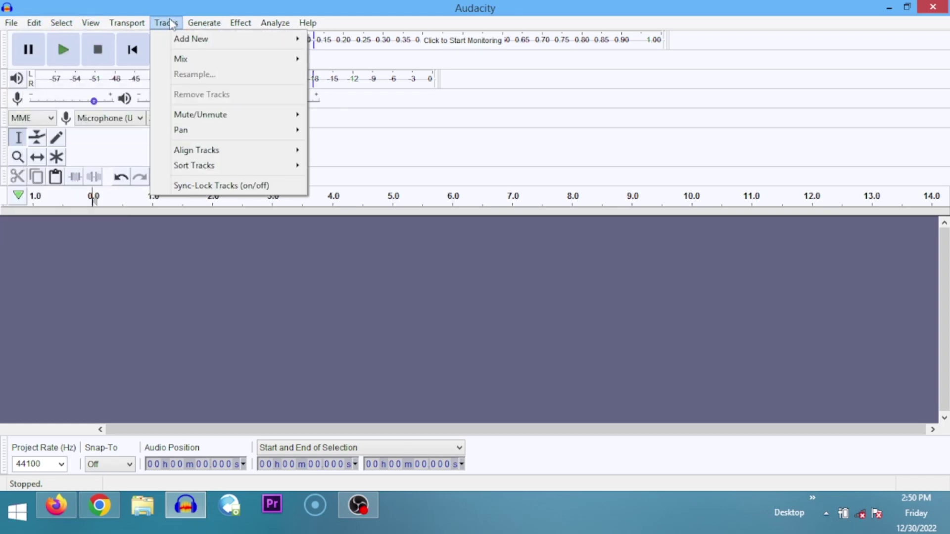
{"action": "mouse_move", "coordinate": [178, 42]}
{"action": "left_click", "coordinate": [166, 23]}
{"action": "left_click", "coordinate": [219, 23]}
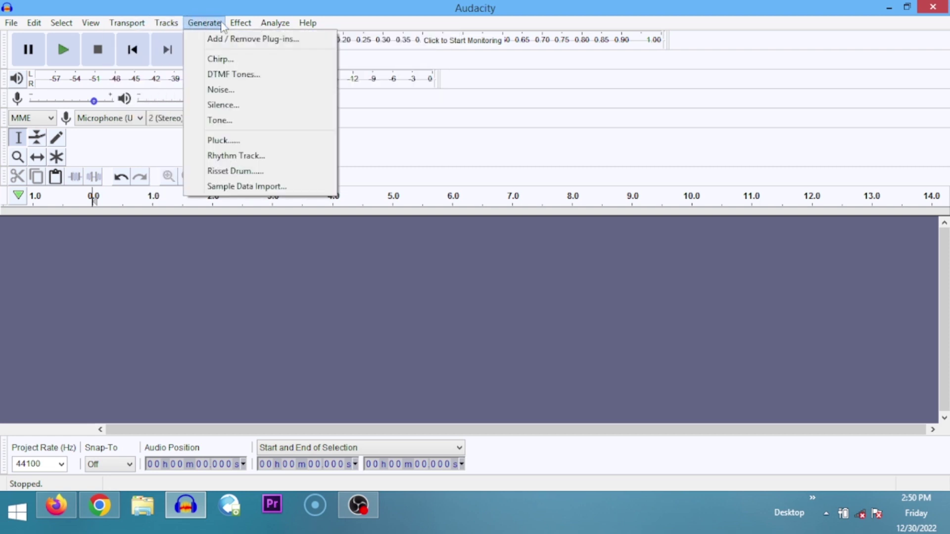
{"action": "mouse_move", "coordinate": [236, 21]}
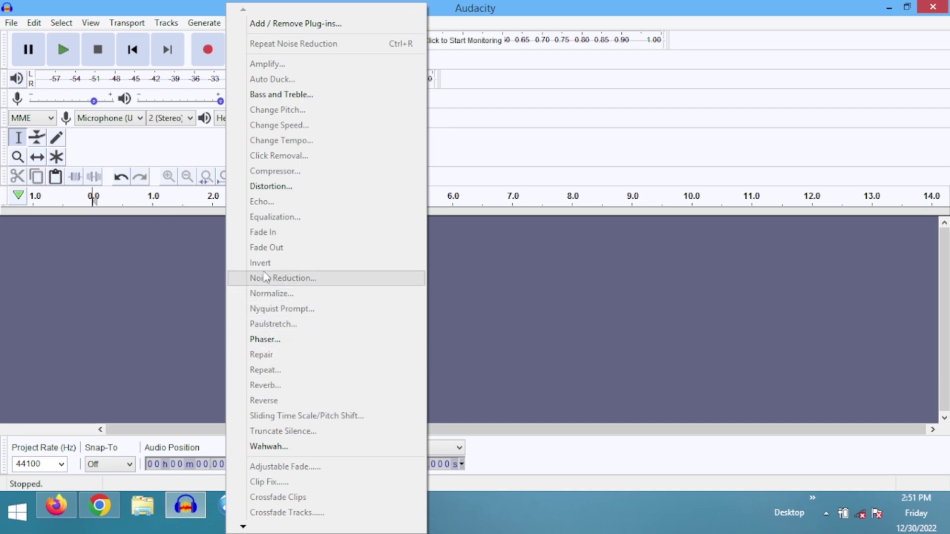
{"action": "left_click", "coordinate": [163, 277]}
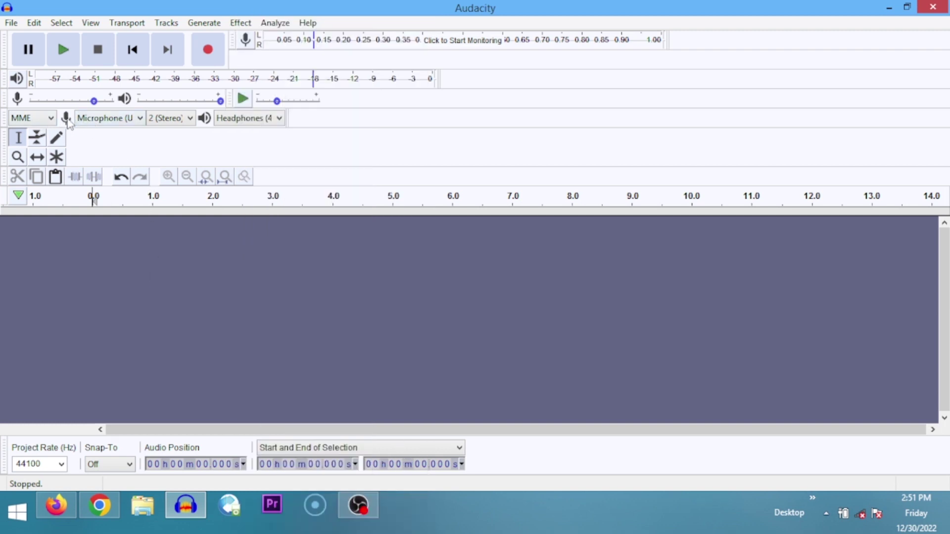
Choose the USB microphone as the recording device and keep the headphones as the playback device.
{"action": "left_click", "coordinate": [106, 119]}
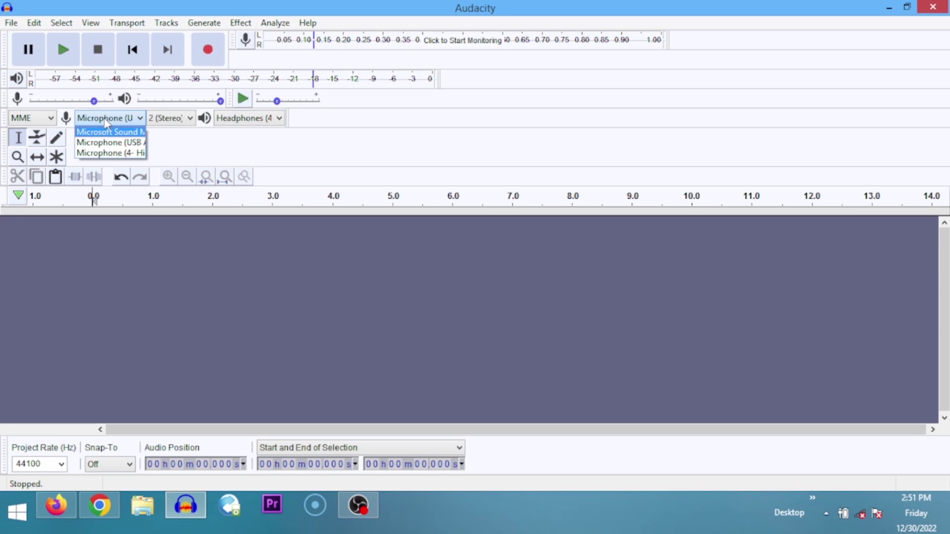
{"action": "left_click", "coordinate": [116, 143]}
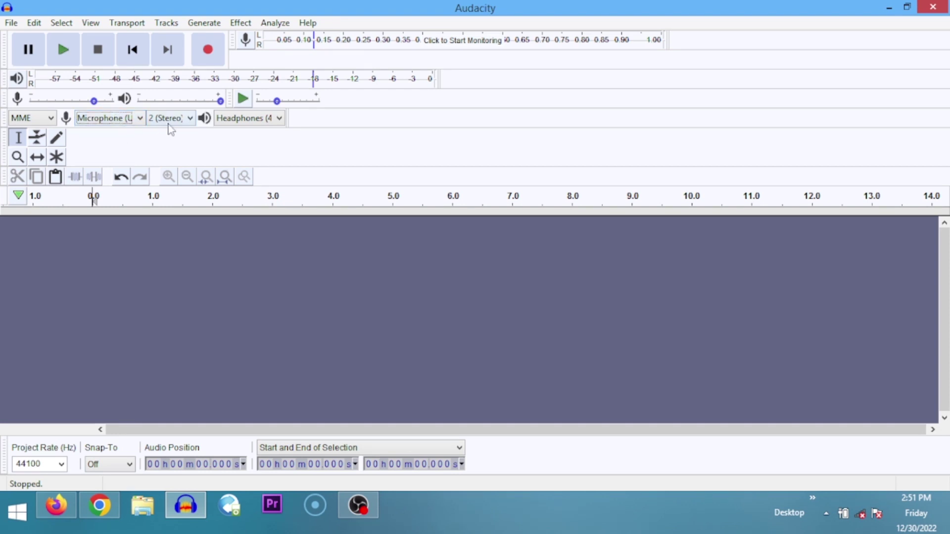
{"action": "left_click", "coordinate": [252, 121]}
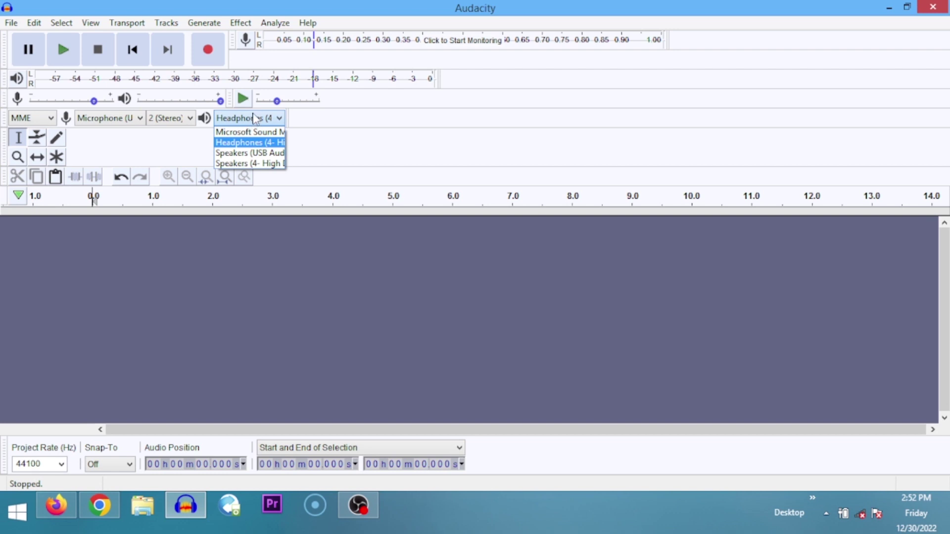
{"action": "left_click", "coordinate": [253, 119]}
{"action": "left_click", "coordinate": [251, 119]}
{"action": "left_click", "coordinate": [251, 120]}
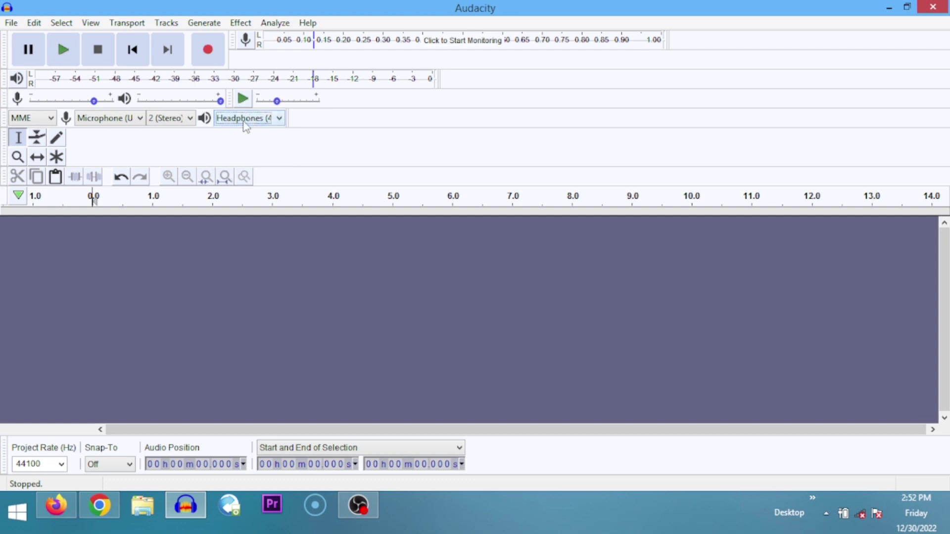
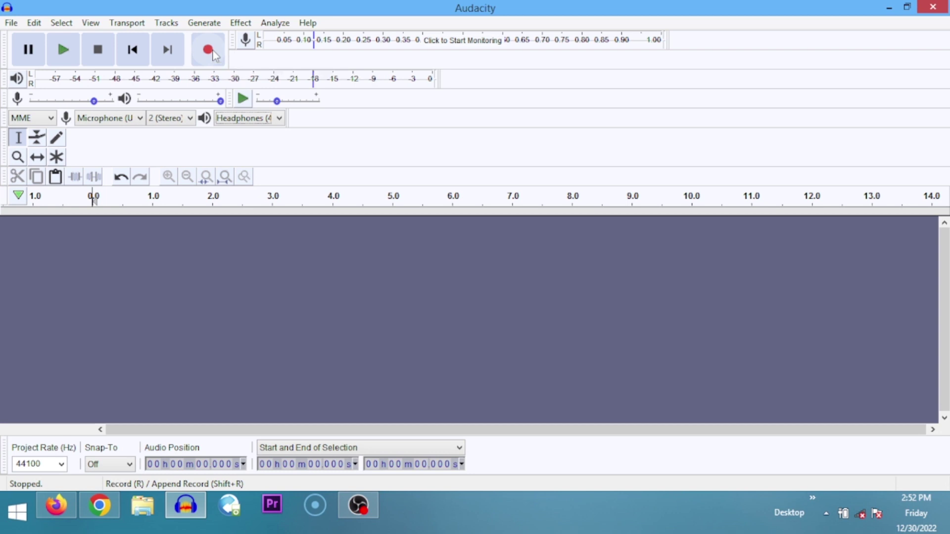
Record about 19 seconds of stereo microphone audio and return the playhead to the start.
{"action": "left_click", "coordinate": [208, 50]}
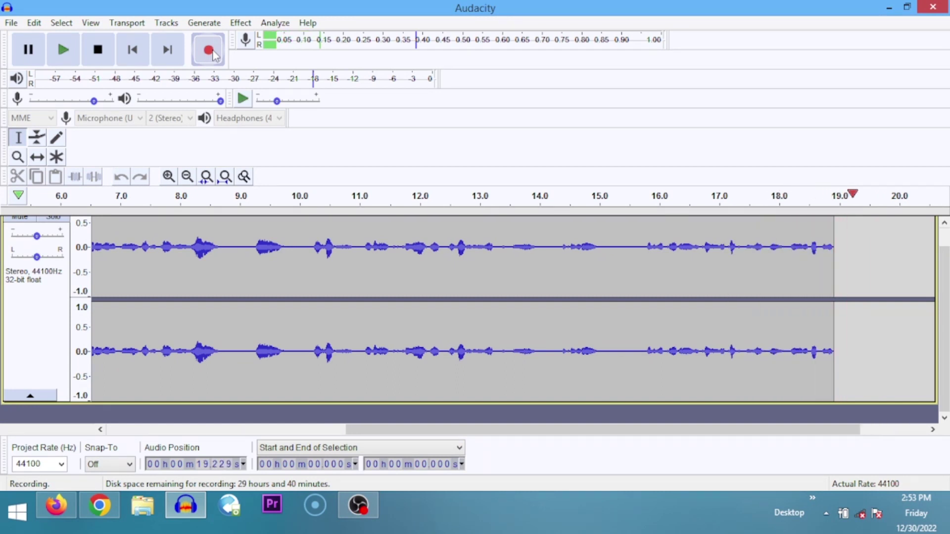
{"action": "key", "text": "space"}
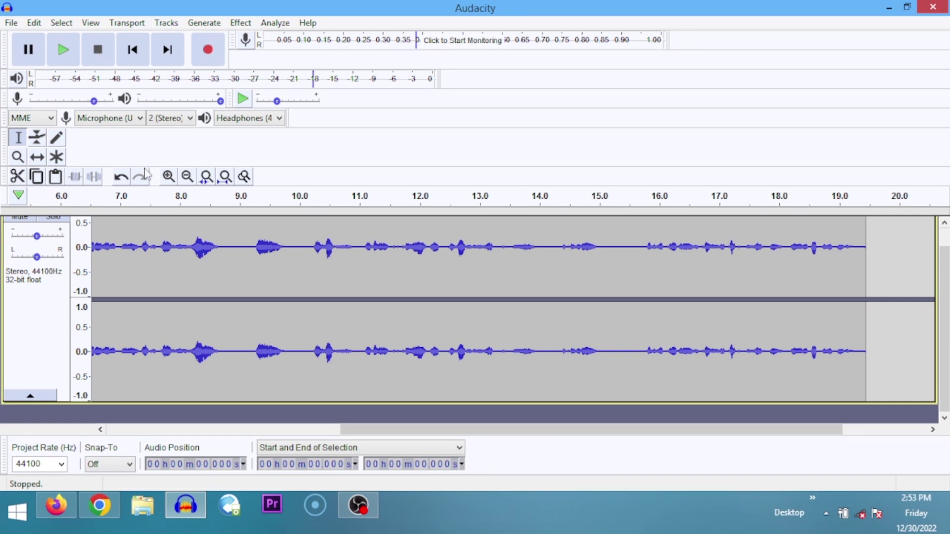
{"action": "left_click", "coordinate": [134, 53]}
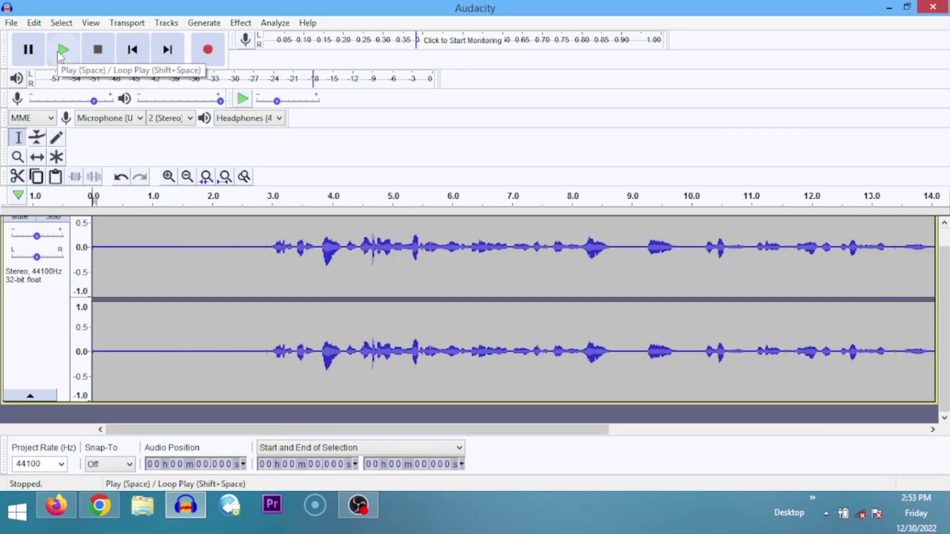
Play the new recording from the beginning, stop it, and play it once more.
{"action": "left_click", "coordinate": [61, 55]}
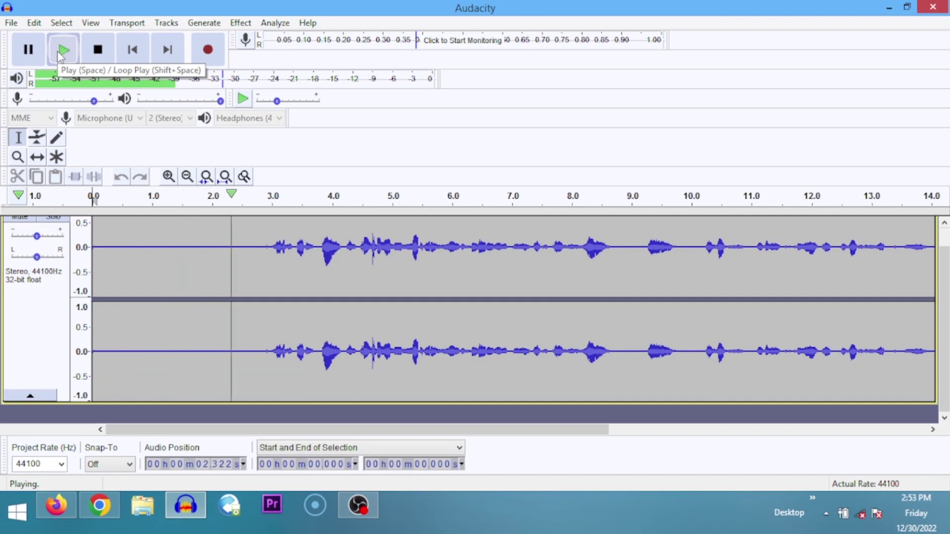
{"action": "left_click", "coordinate": [60, 56]}
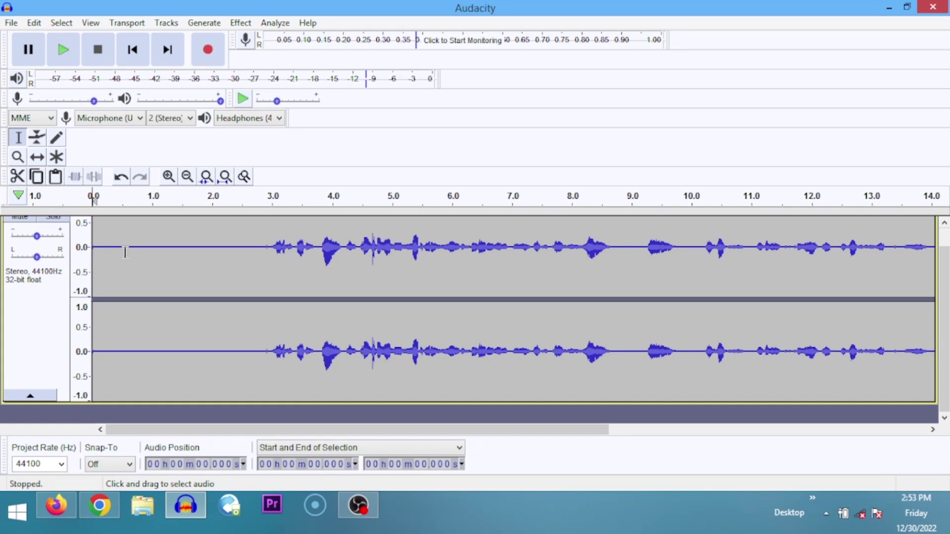
{"action": "key", "text": "space"}
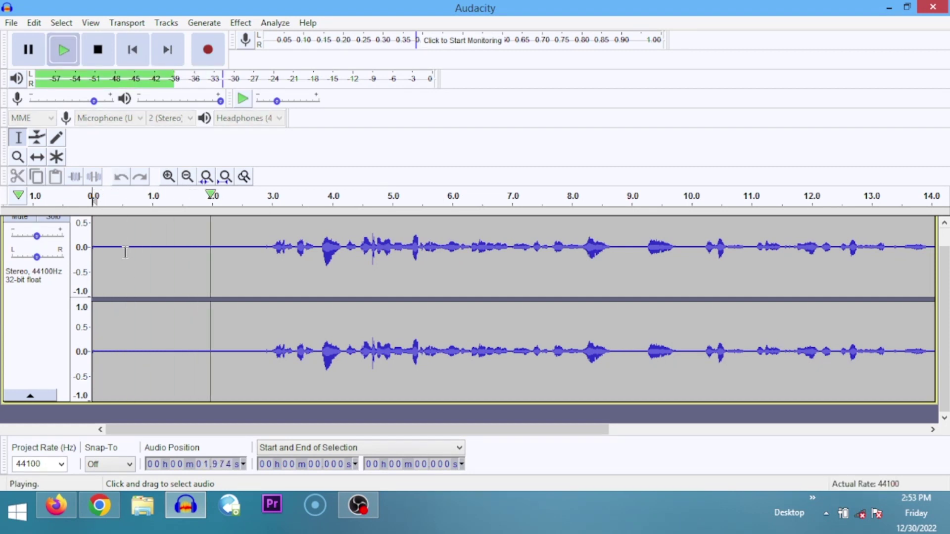
{"action": "key", "text": "space"}
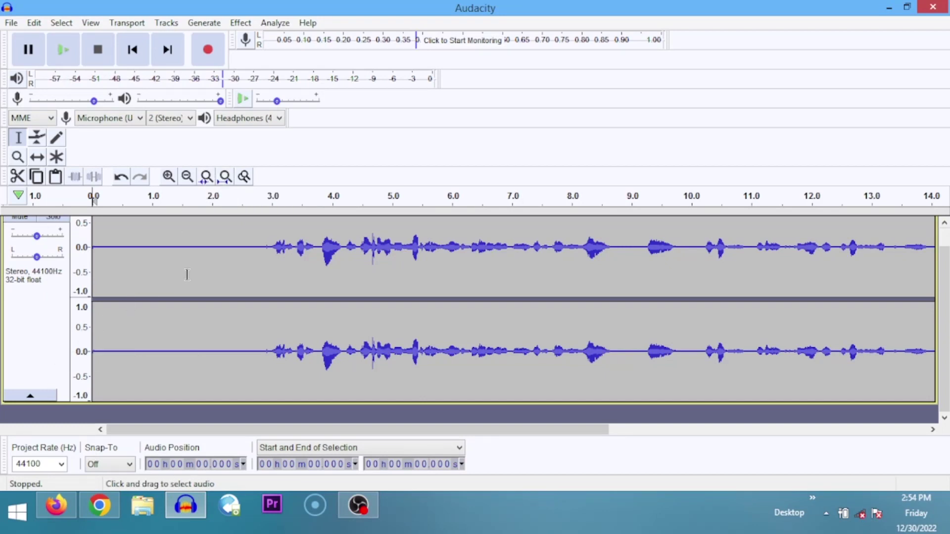
Select the entire recorded audio in the stereo track.
{"action": "key", "text": "ctrl+a"}
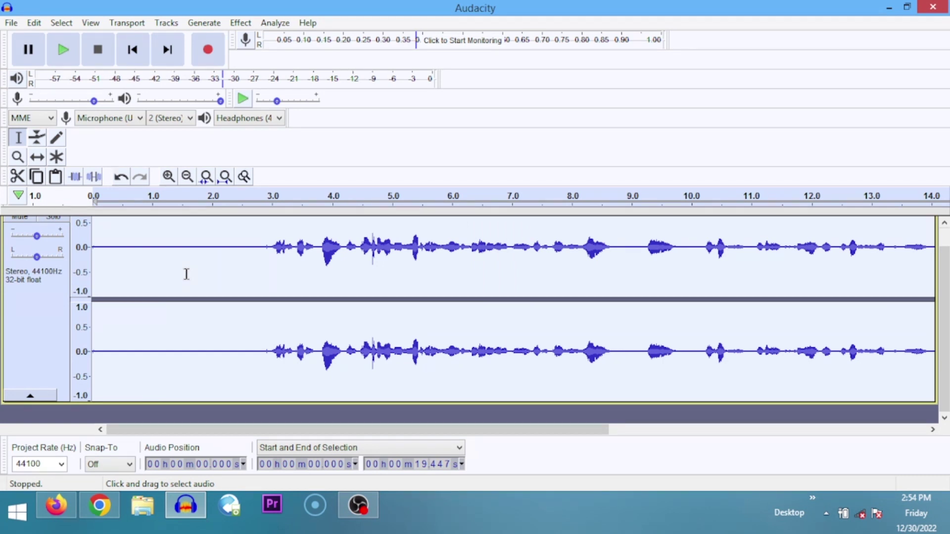
{"action": "scroll", "coordinate": [40, 324], "scroll_direction": "up", "scroll_amount": 2}
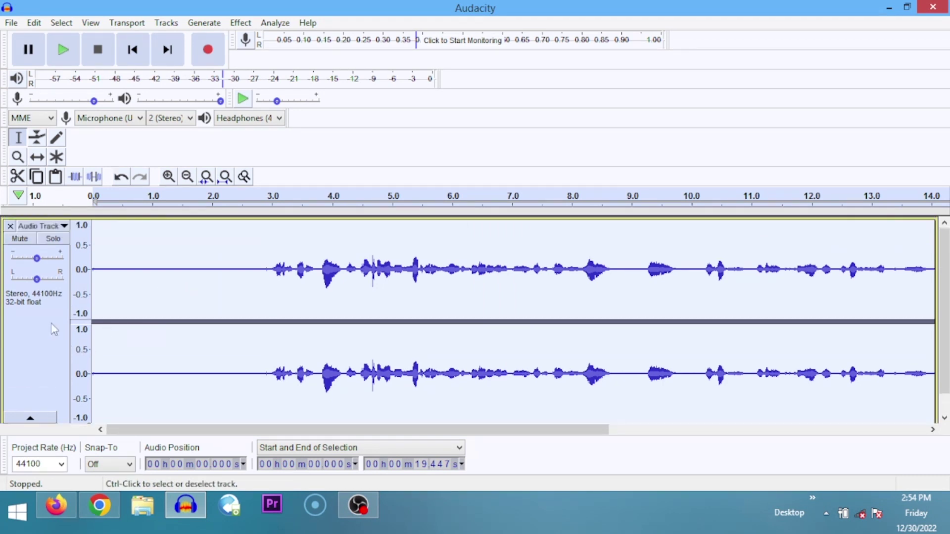
{"action": "scroll", "coordinate": [55, 342], "scroll_direction": "down", "scroll_amount": 1}
{"action": "scroll", "coordinate": [51, 346], "scroll_direction": "up", "scroll_amount": 1}
{"action": "scroll", "coordinate": [131, 309], "scroll_direction": "down", "scroll_amount": 1}
{"action": "left_click", "coordinate": [136, 310]}
{"action": "left_click", "coordinate": [41, 342]}
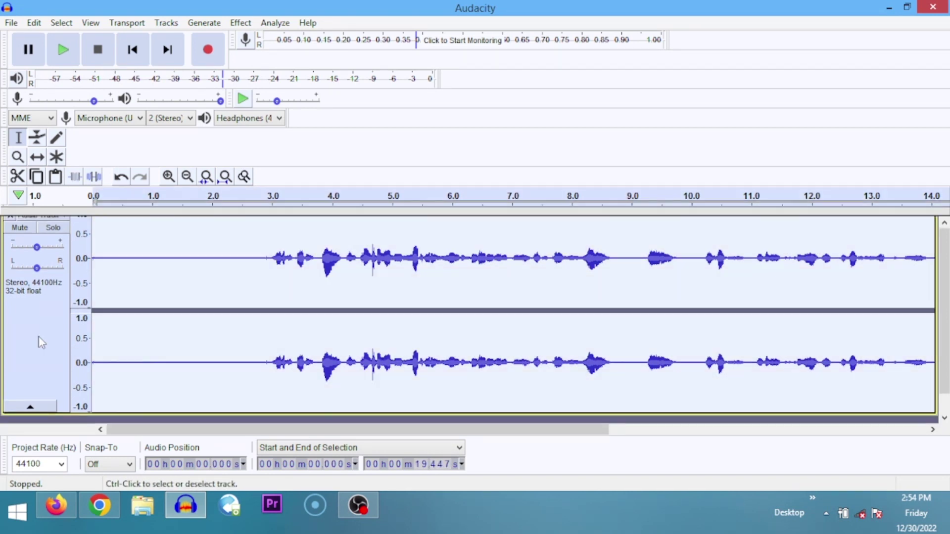
Reduce the stereo track's height and fit the whole recording to the window width.
{"action": "scroll", "coordinate": [41, 342], "scroll_direction": "up", "scroll_amount": 1}
{"action": "scroll", "coordinate": [98, 327], "scroll_direction": "down", "scroll_amount": 2}
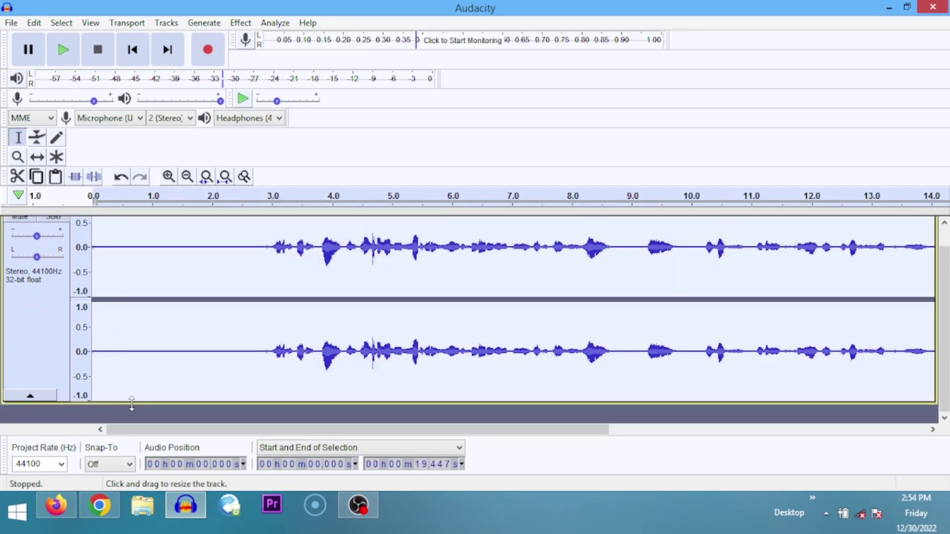
{"action": "left_click_drag", "start_coordinate": [132, 403], "coordinate": [123, 351]}
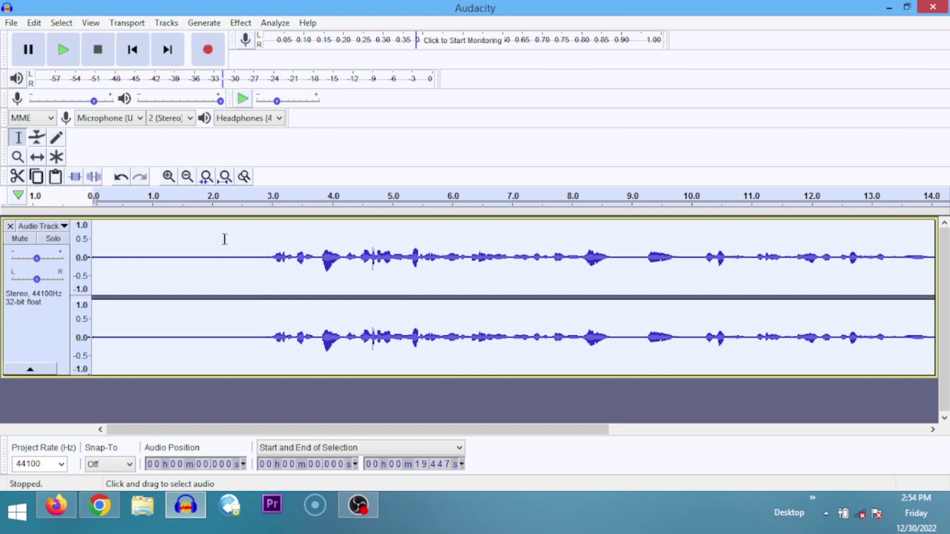
{"action": "left_click", "coordinate": [225, 177]}
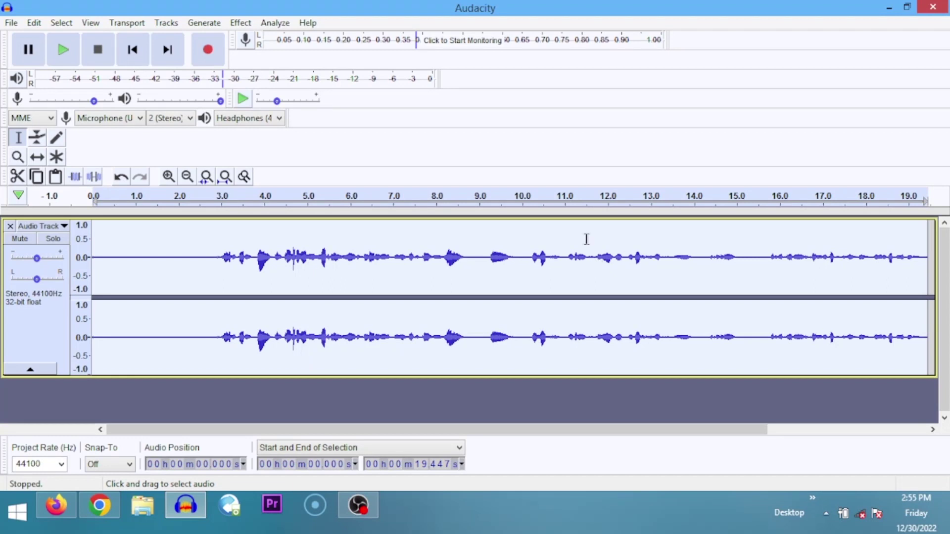
Play the recording, audition it panned to the left, and return the track's pan and gain to centre.
{"action": "left_click", "coordinate": [68, 55]}
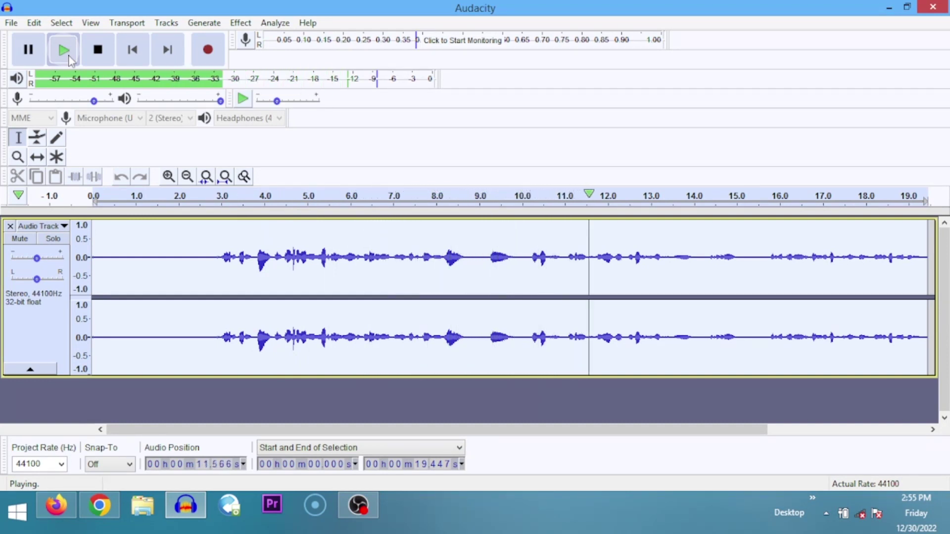
{"action": "left_click", "coordinate": [63, 49]}
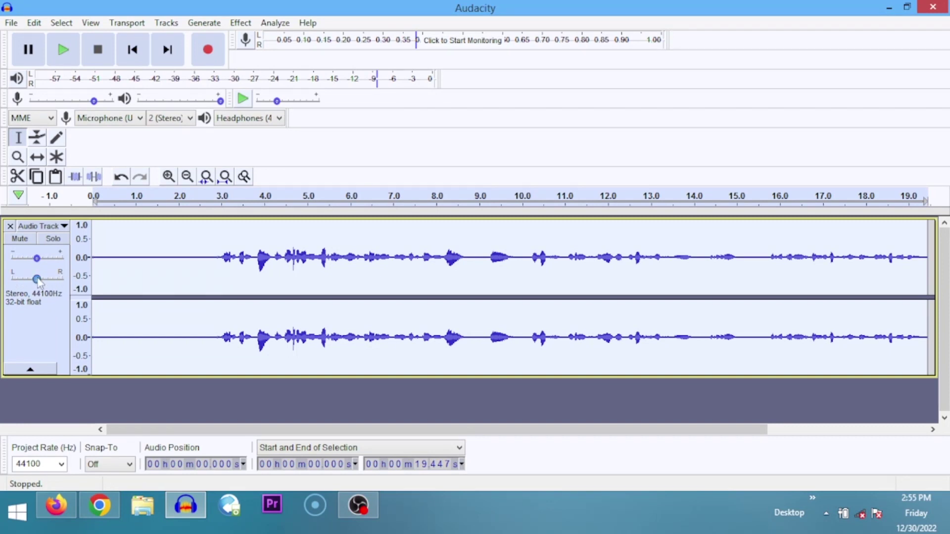
{"action": "left_click_drag", "start_coordinate": [37, 280], "coordinate": [22, 280]}
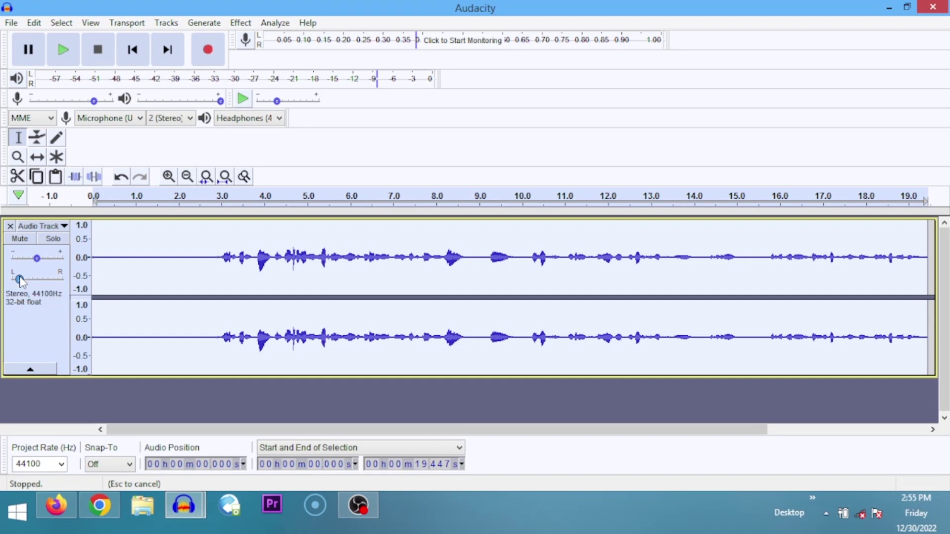
{"action": "key", "text": "space"}
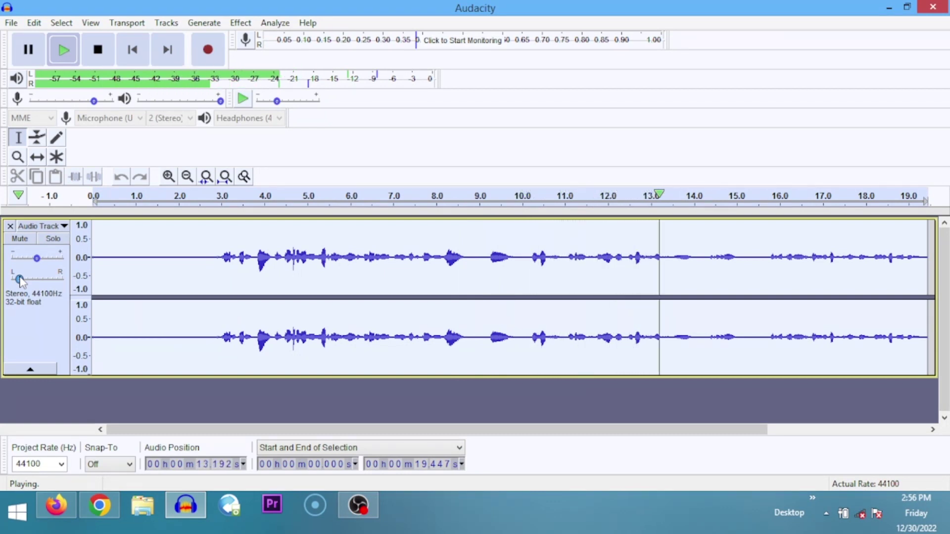
{"action": "left_click_drag", "start_coordinate": [21, 281], "coordinate": [41, 280]}
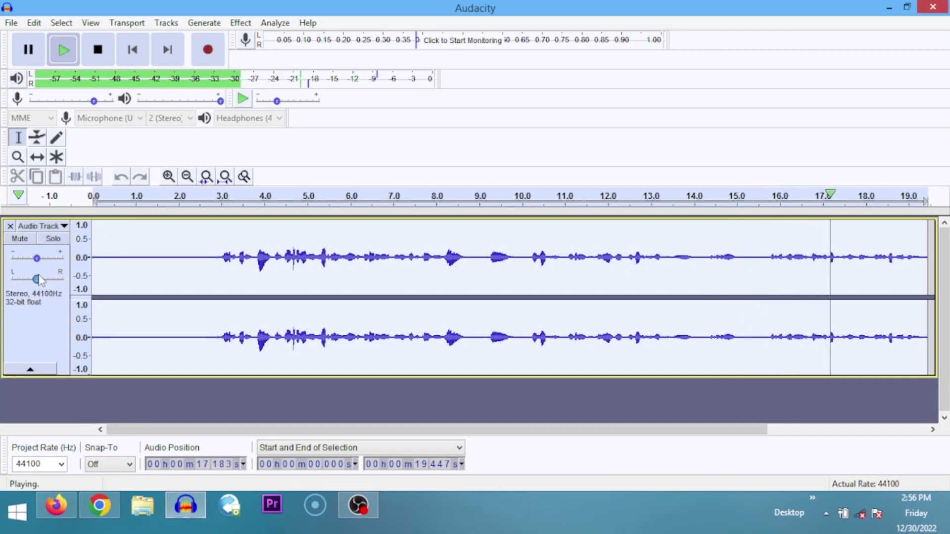
{"action": "key", "text": "space"}
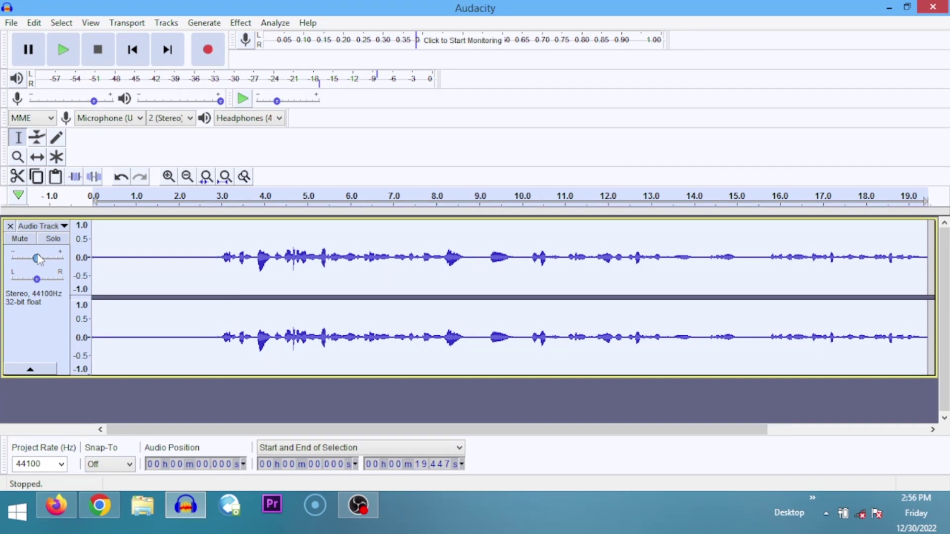
{"action": "left_click_drag", "start_coordinate": [38, 259], "coordinate": [33, 258]}
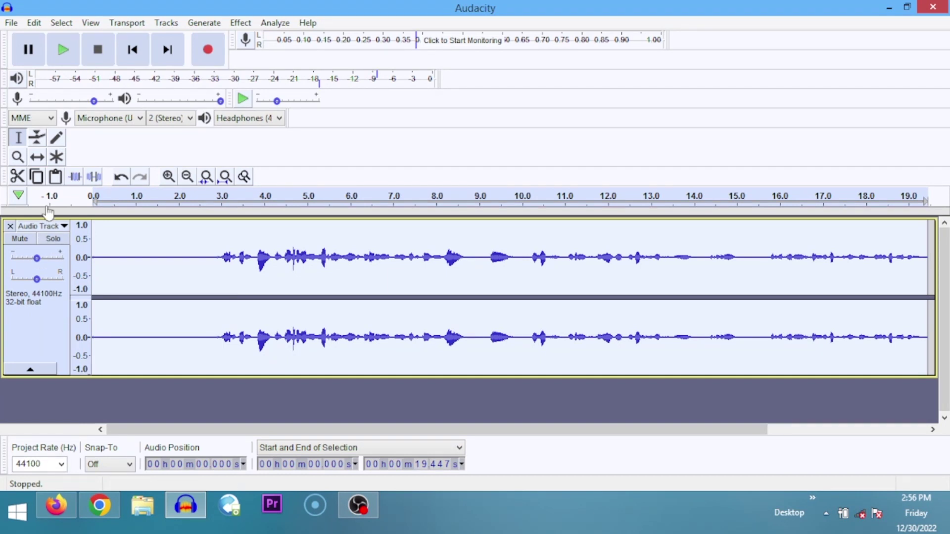
Try amplifying the whole selected recording by 3 dB.
{"action": "left_click", "coordinate": [237, 26]}
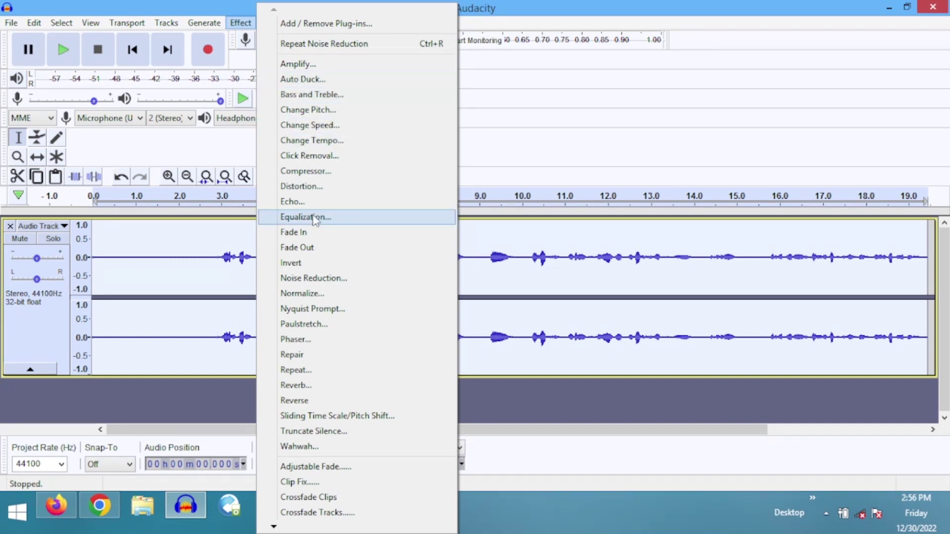
{"action": "left_click", "coordinate": [317, 65]}
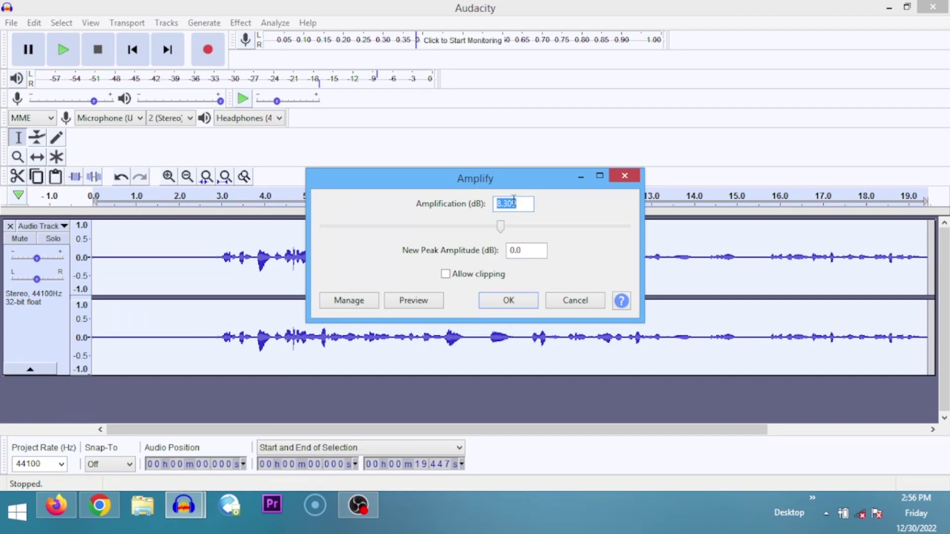
{"action": "type", "text": "3"}
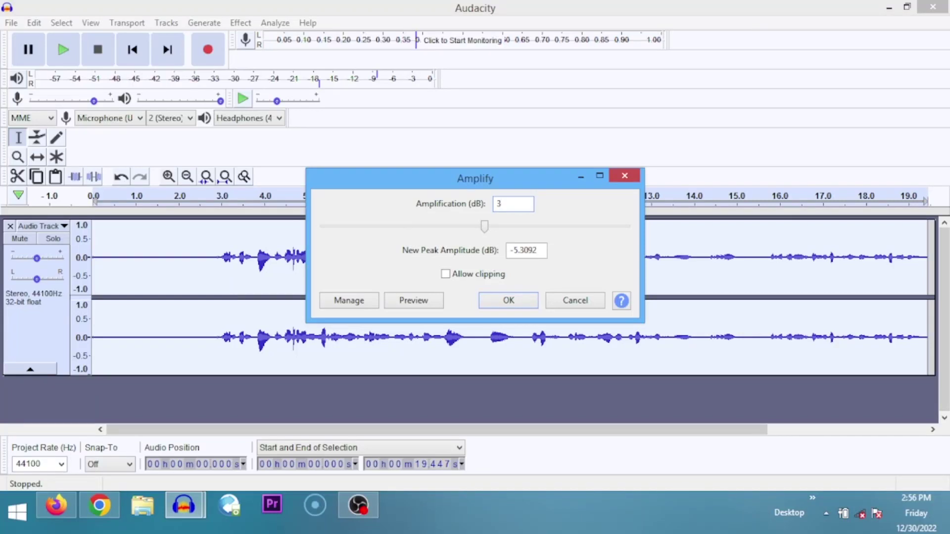
{"action": "key", "text": "Return"}
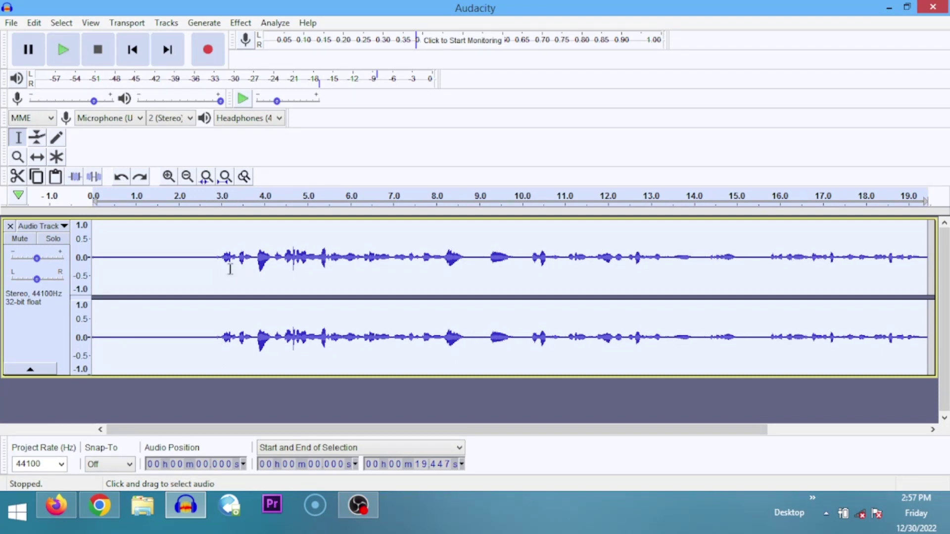
Amplify the entire selected recording by 5 dB.
{"action": "left_click", "coordinate": [249, 27]}
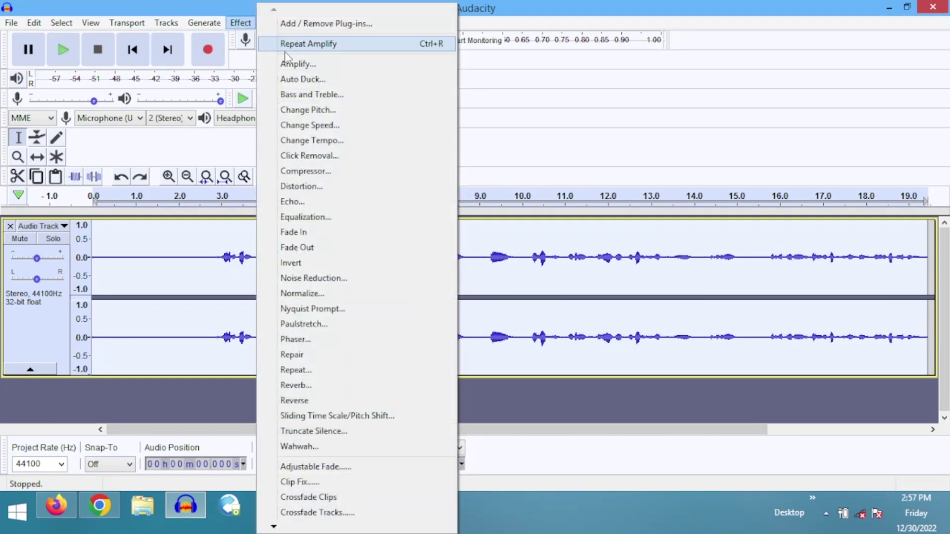
{"action": "left_click", "coordinate": [294, 64]}
{"action": "type", "text": "5"}
{"action": "key", "text": "Return"}
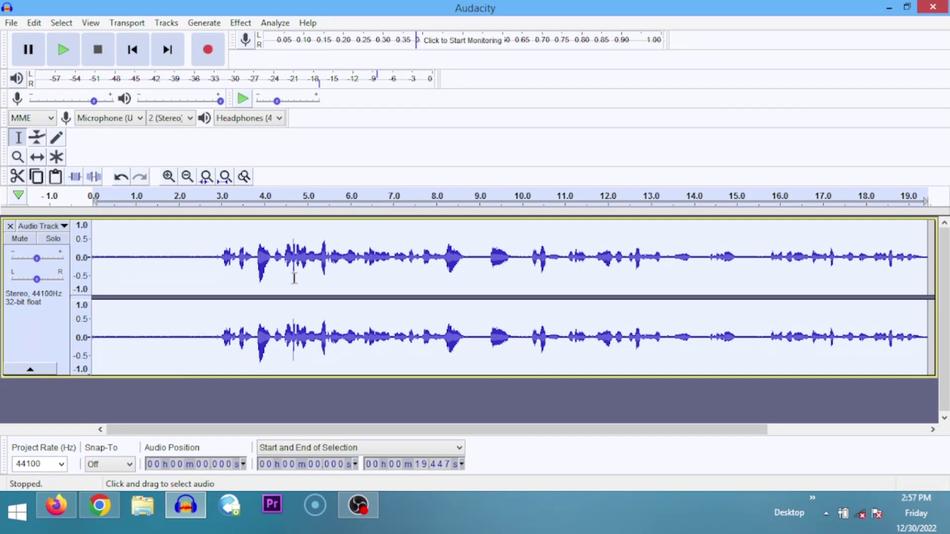
Select the loud burst between about 3.8 and 4.2 s and lower its volume with Amplify set to -2.9 dB.
{"action": "left_click", "coordinate": [255, 269]}
{"action": "left_click_drag", "start_coordinate": [253, 270], "coordinate": [267, 275]}
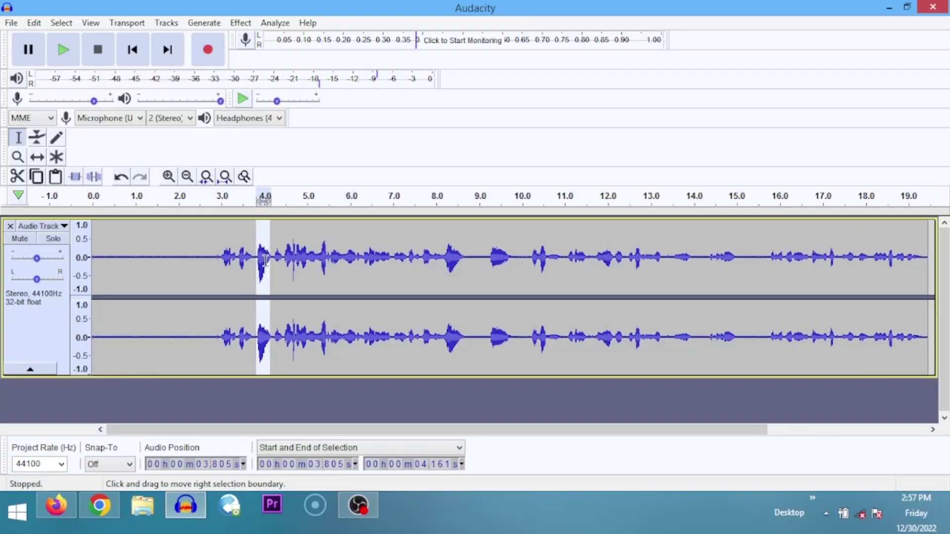
{"action": "left_click", "coordinate": [240, 23]}
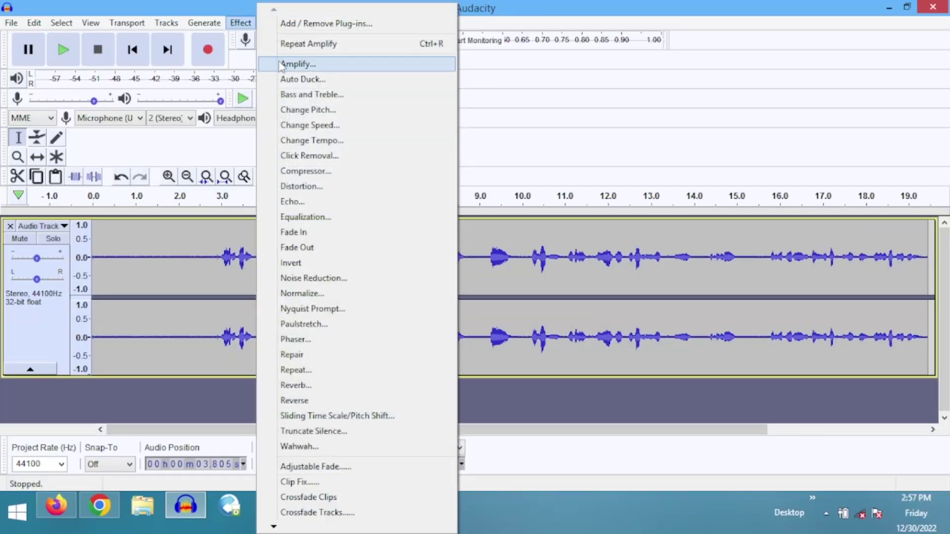
{"action": "left_click", "coordinate": [297, 64]}
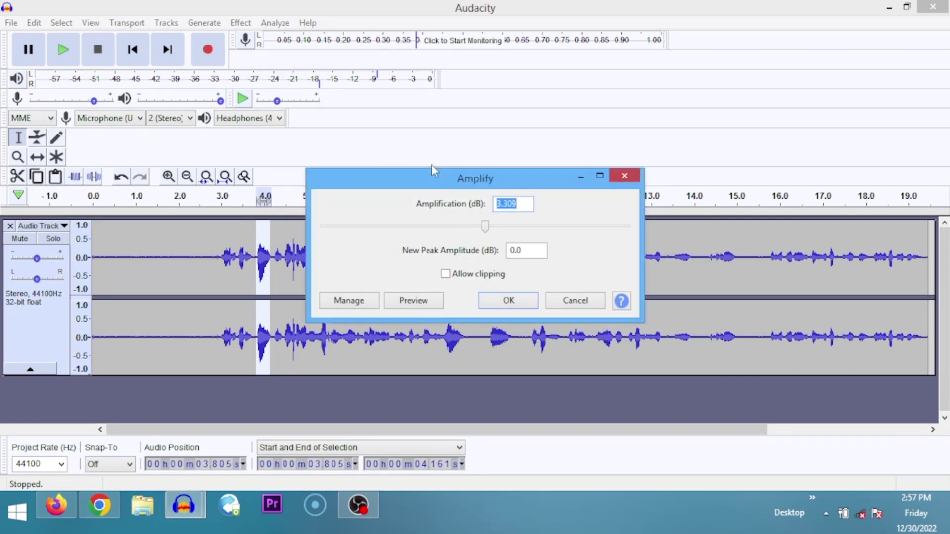
{"action": "left_click", "coordinate": [483, 228]}
{"action": "left_click_drag", "start_coordinate": [483, 228], "coordinate": [465, 229]}
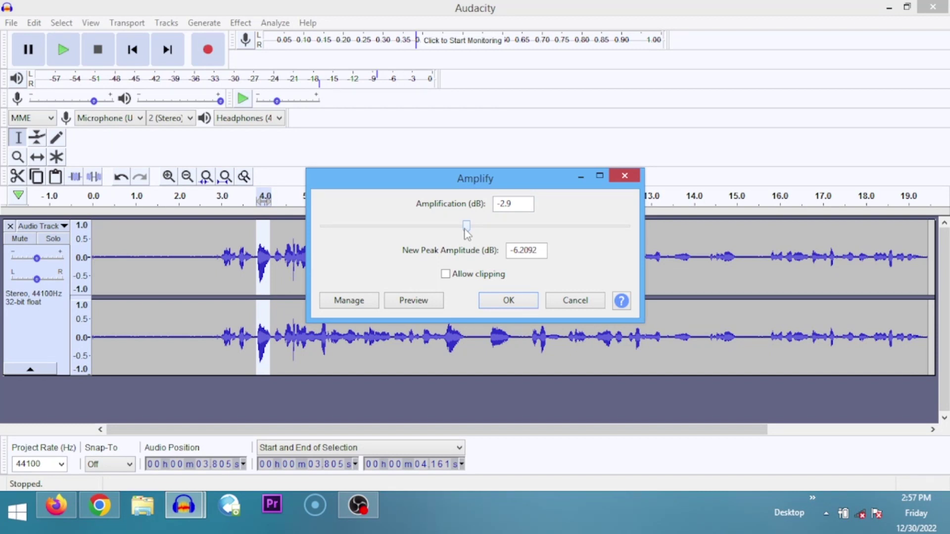
{"action": "key", "text": "Return"}
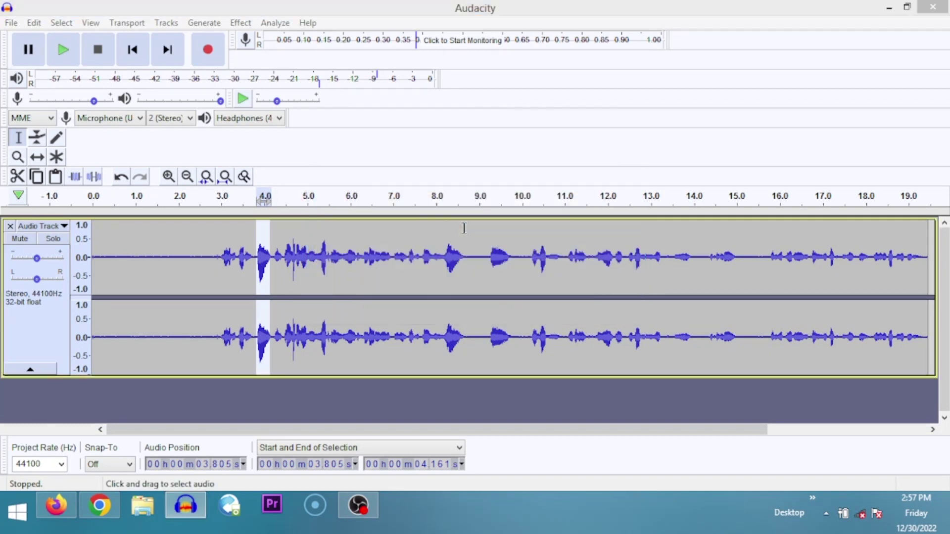
{"action": "left_click", "coordinate": [247, 273]}
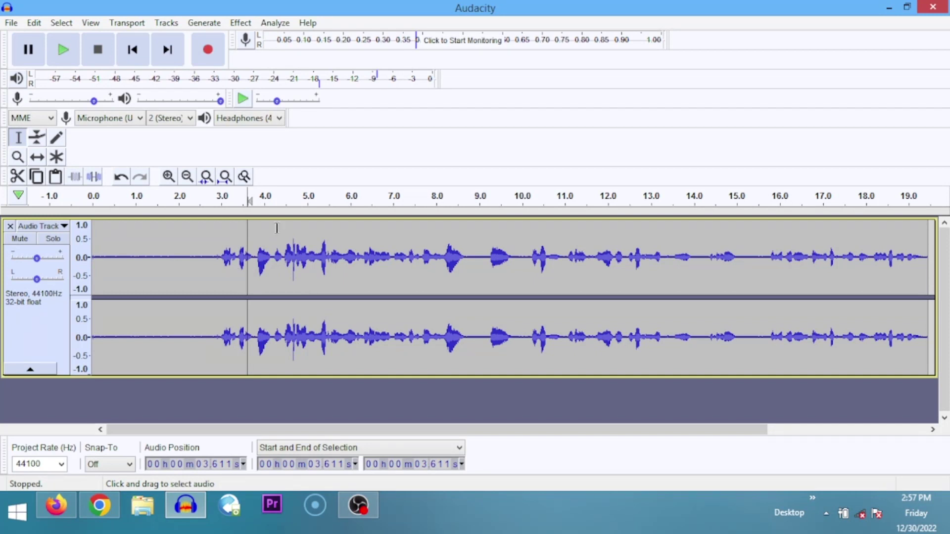
{"action": "left_click", "coordinate": [240, 23]}
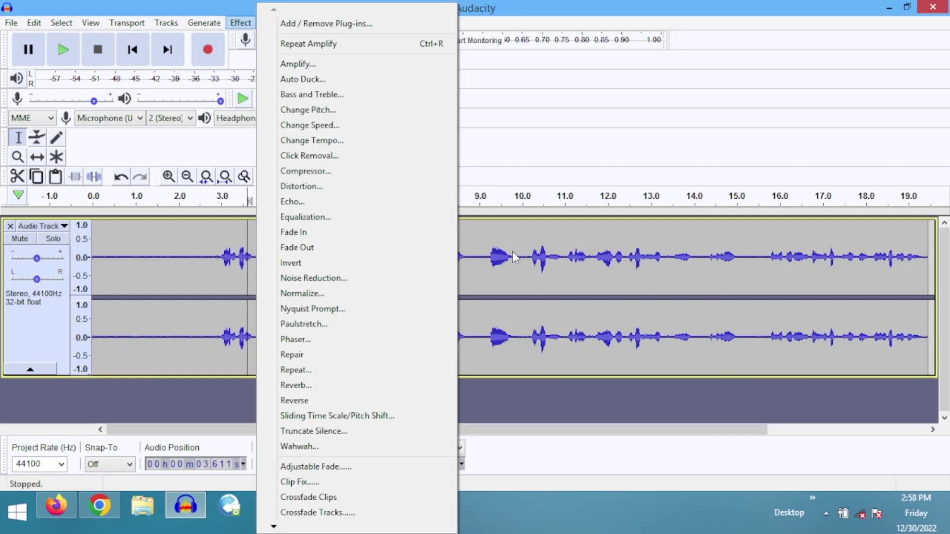
Record a short clip on a second track starting at about 9.2 s, stop, and delete that track.
{"action": "left_click", "coordinate": [487, 263]}
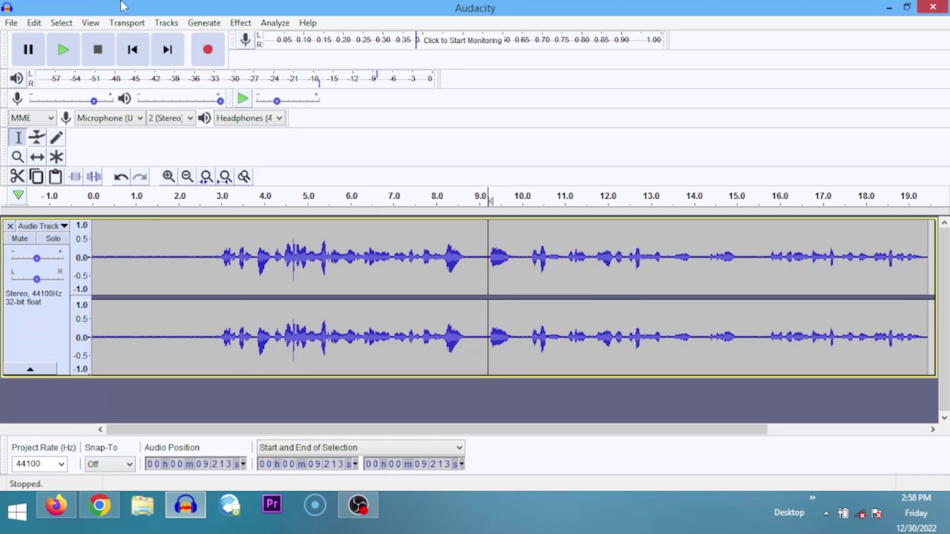
{"action": "left_click", "coordinate": [208, 54]}
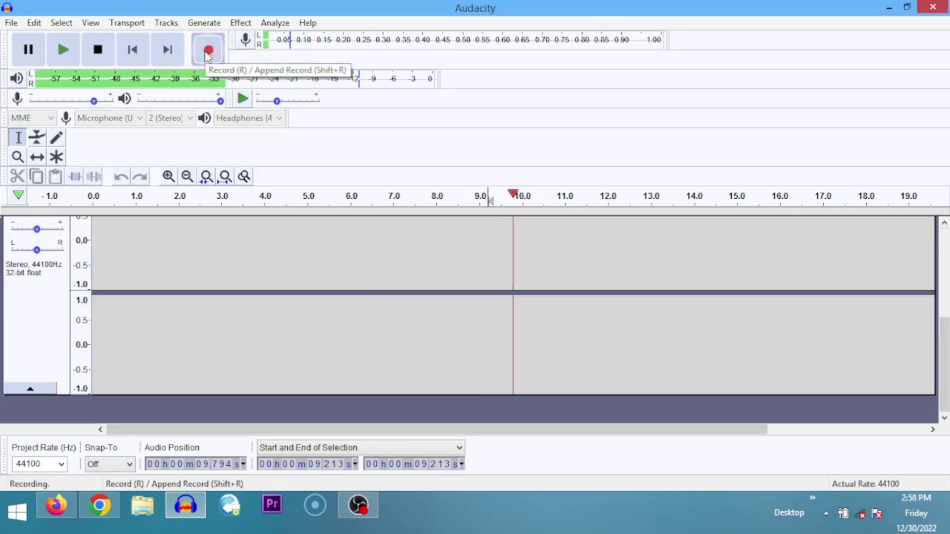
{"action": "scroll", "coordinate": [488, 247], "scroll_direction": "up", "scroll_amount": 3}
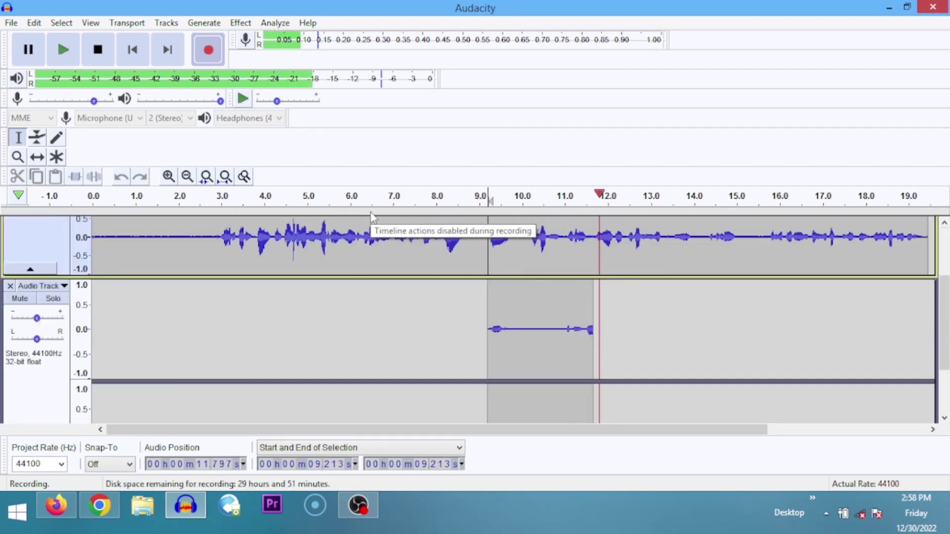
{"action": "key", "text": "space"}
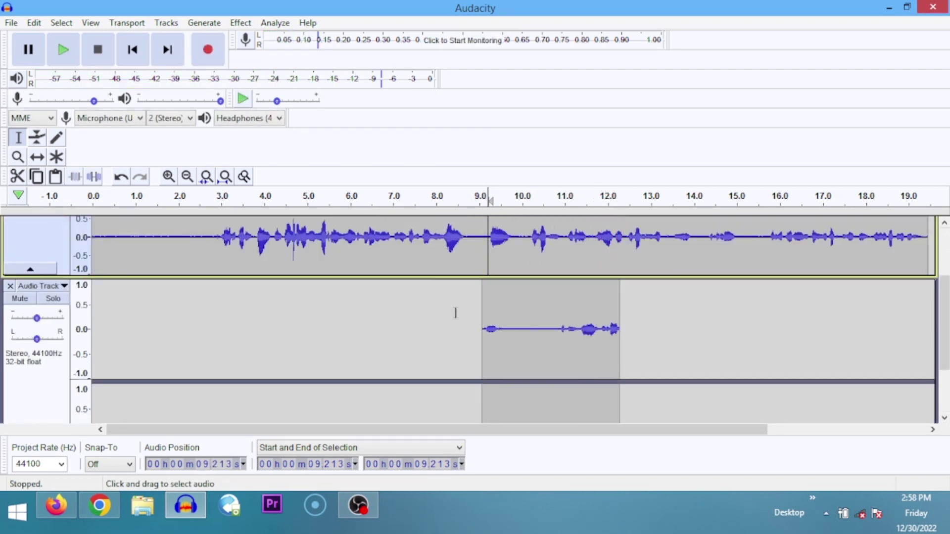
{"action": "left_click", "coordinate": [9, 286]}
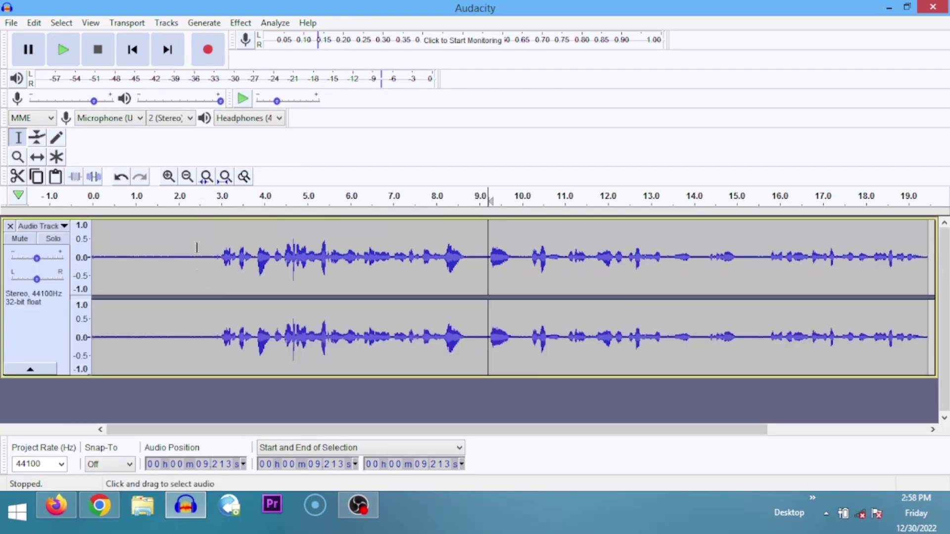
Return the cursor to the start of the project and begin recording a second stereo track from there.
{"action": "left_click", "coordinate": [131, 55]}
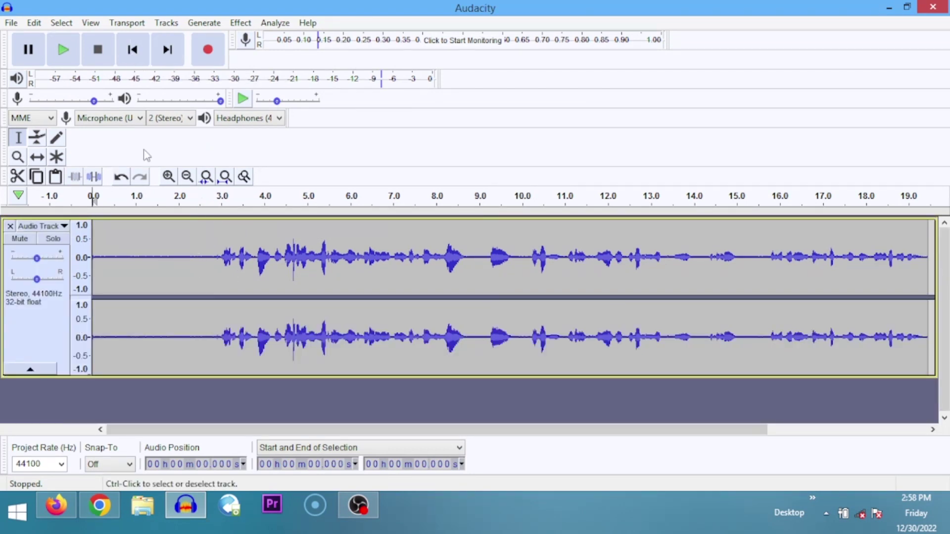
{"action": "left_click", "coordinate": [209, 55]}
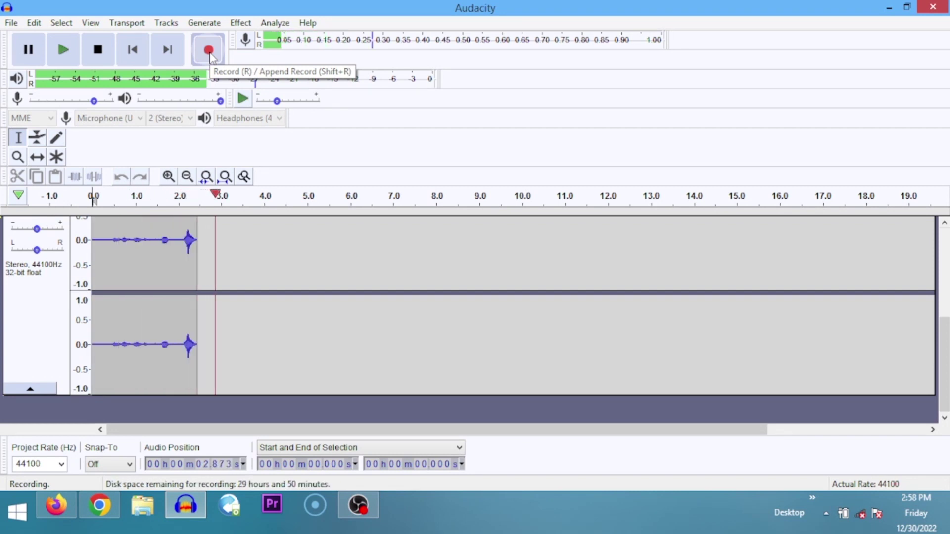
{"action": "scroll", "coordinate": [208, 221], "scroll_direction": "up", "scroll_amount": 3}
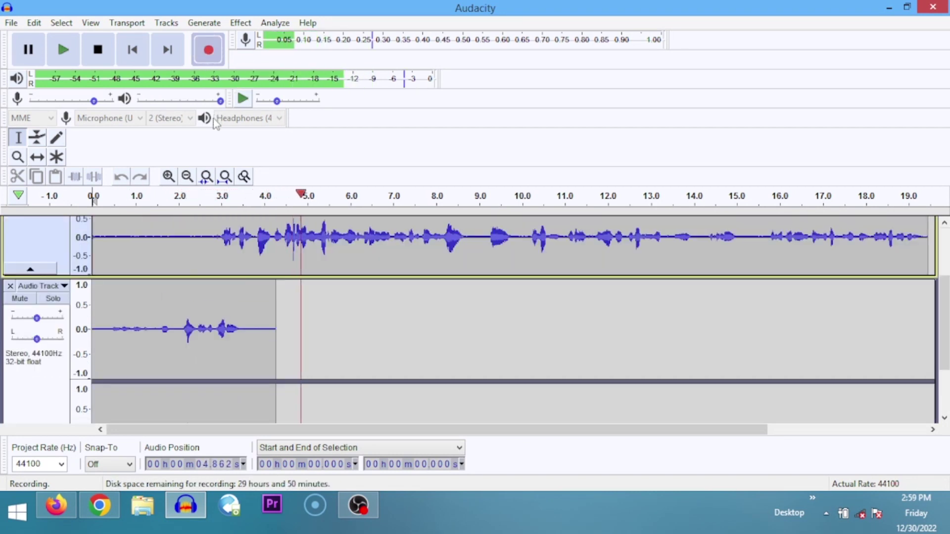
{"action": "scroll", "coordinate": [207, 220], "scroll_direction": "up", "scroll_amount": 2}
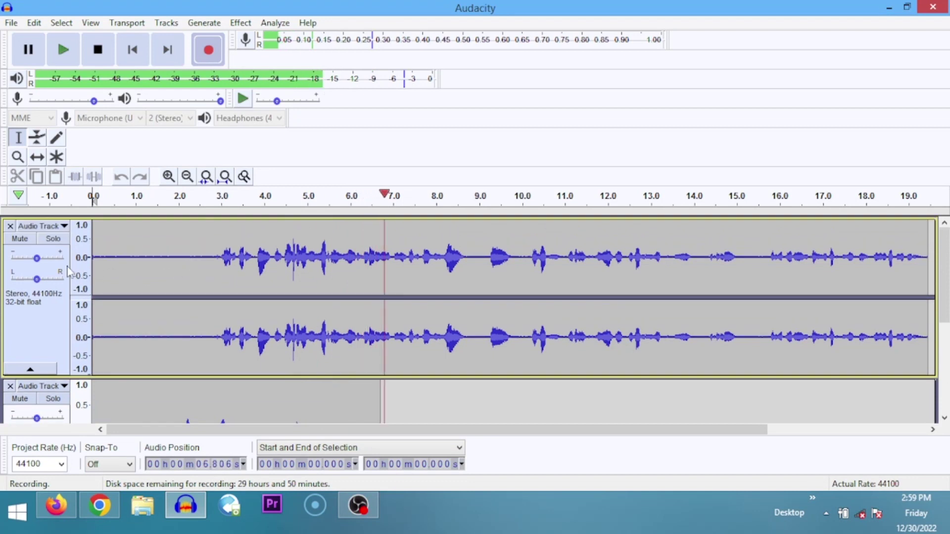
Mute the first track while the second one records, unmute it again, and stop the recording.
{"action": "left_click", "coordinate": [19, 239]}
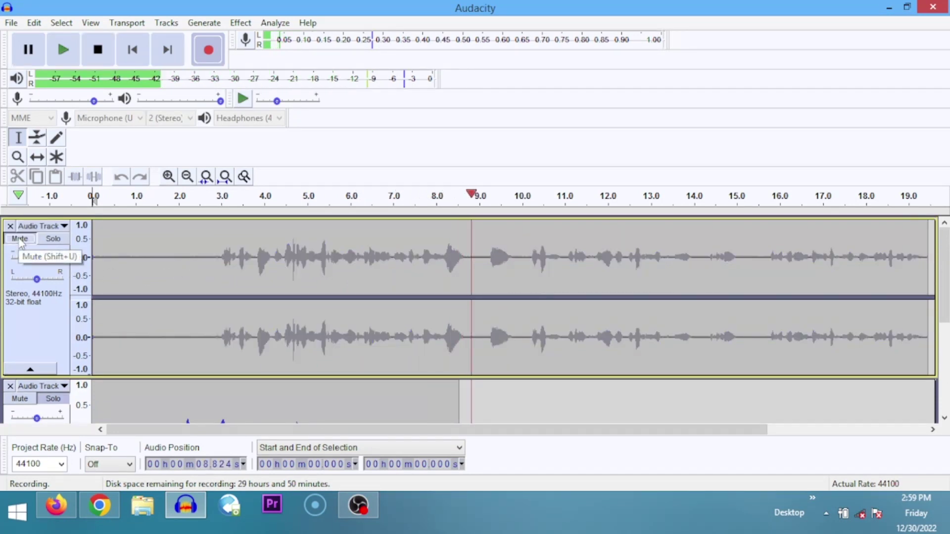
{"action": "scroll", "coordinate": [272, 284], "scroll_direction": "down", "scroll_amount": 3}
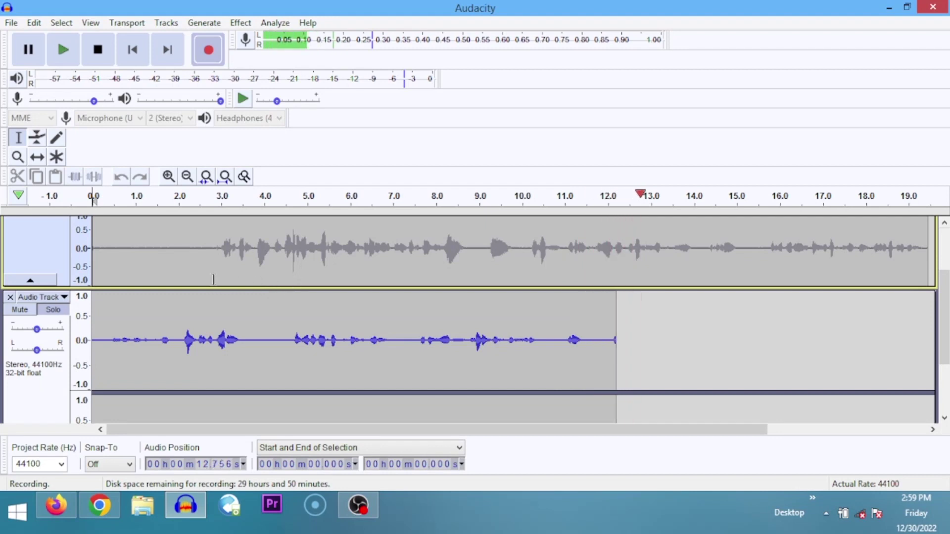
{"action": "scroll", "coordinate": [203, 275], "scroll_direction": "up", "scroll_amount": 2}
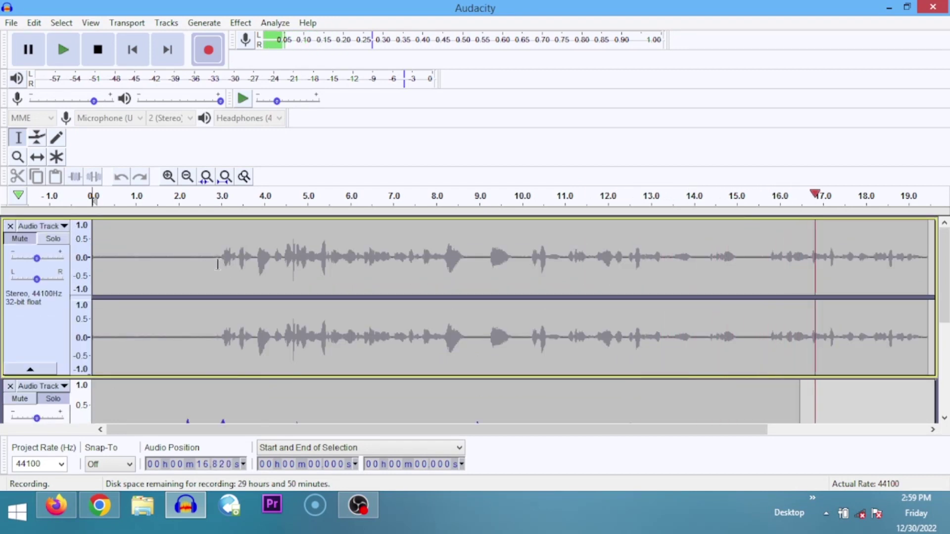
{"action": "scroll", "coordinate": [225, 297], "scroll_direction": "down", "scroll_amount": 3}
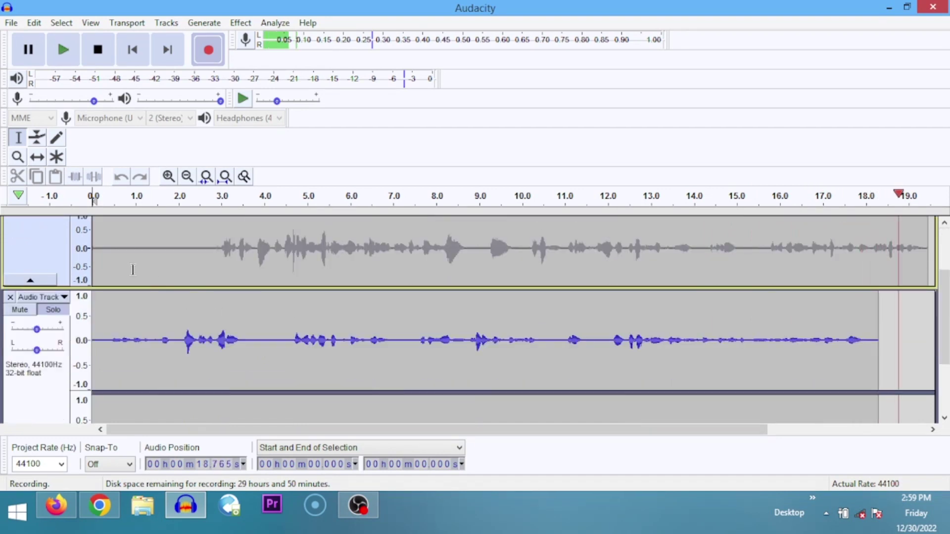
{"action": "scroll", "coordinate": [99, 277], "scroll_direction": "up", "scroll_amount": 3}
{"action": "left_click", "coordinate": [20, 239]}
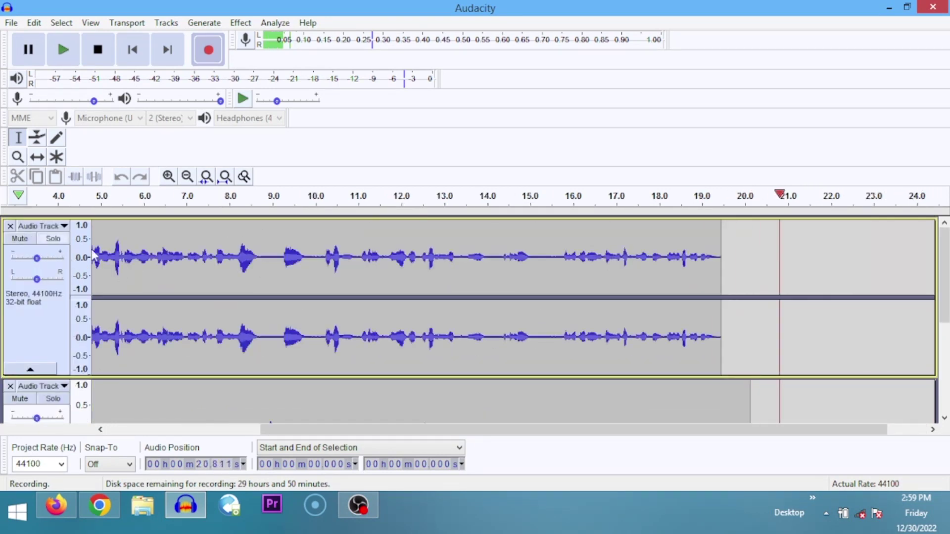
{"action": "key", "text": "space"}
Fit both tracks to the window height.
{"action": "scroll", "coordinate": [399, 452], "scroll_direction": "down", "scroll_amount": 3}
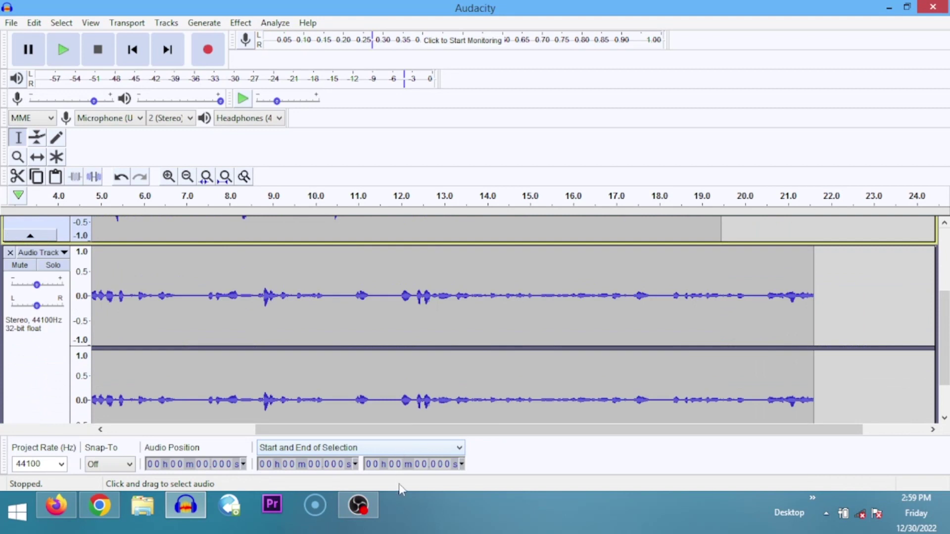
{"action": "scroll", "coordinate": [397, 490], "scroll_direction": "down", "scroll_amount": 1}
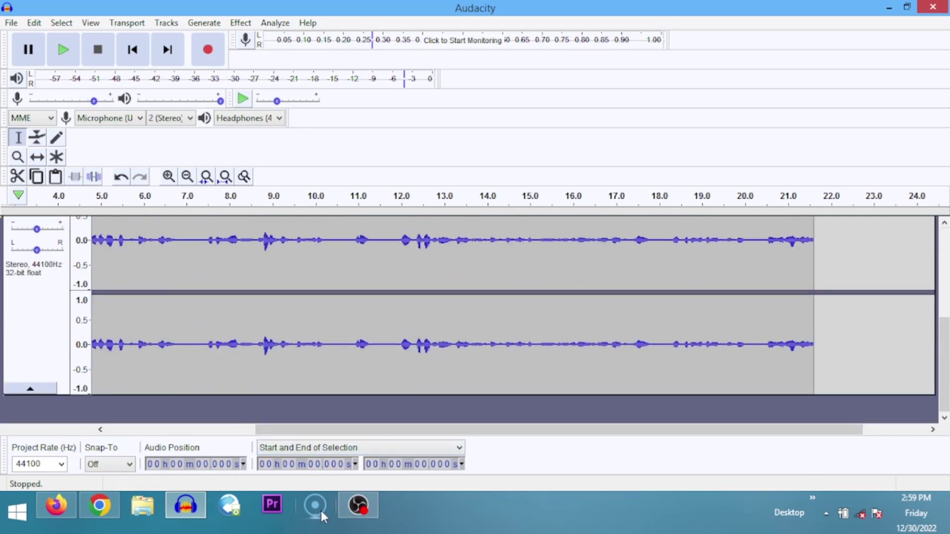
{"action": "scroll", "coordinate": [266, 267], "scroll_direction": "up", "scroll_amount": 1}
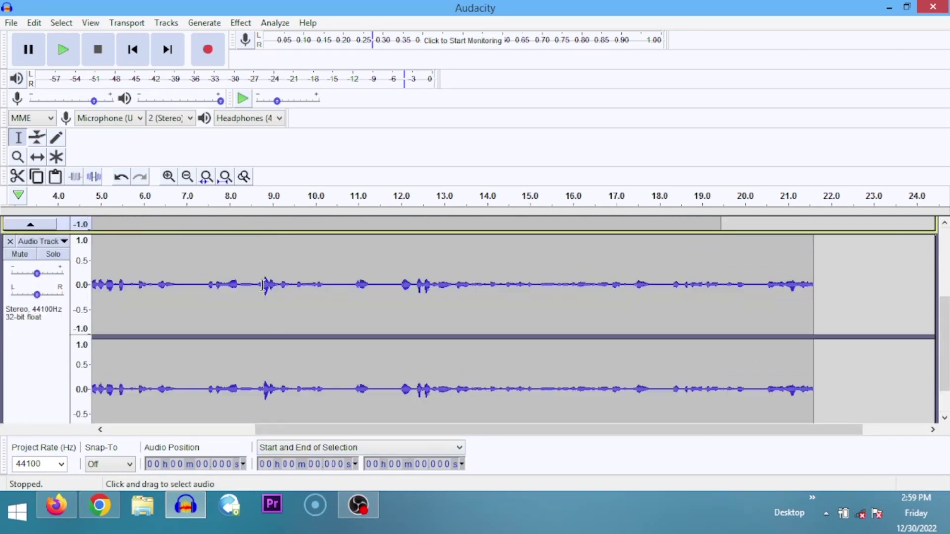
{"action": "left_click", "coordinate": [89, 23]}
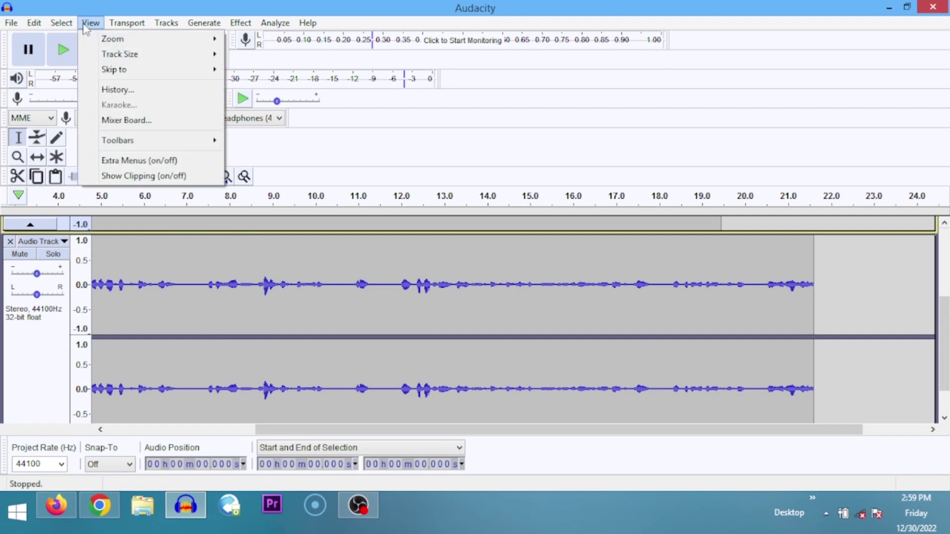
{"action": "mouse_move", "coordinate": [213, 54]}
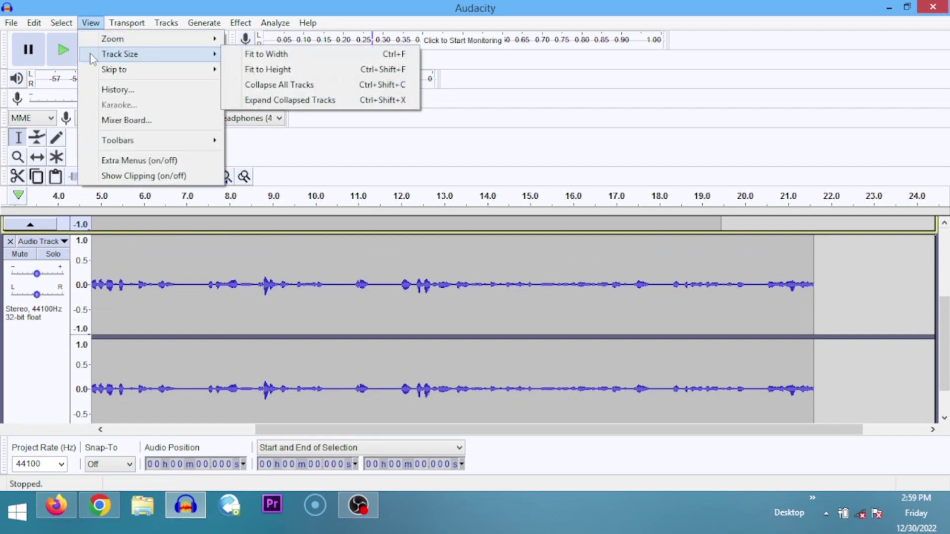
{"action": "left_click", "coordinate": [267, 69]}
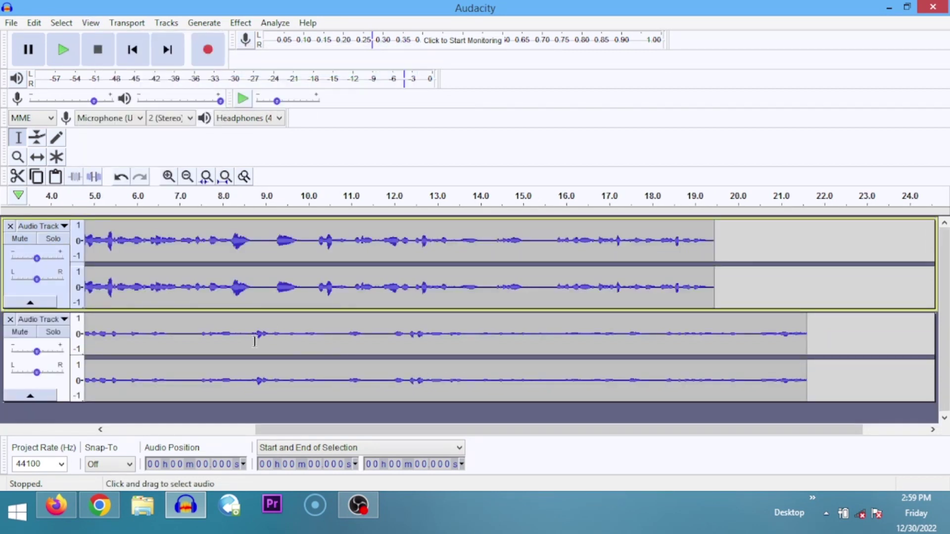
Silence the second track's audio between about 7.4 and 14.4 s and undo the edit.
{"action": "left_click_drag", "start_coordinate": [196, 344], "coordinate": [496, 355]}
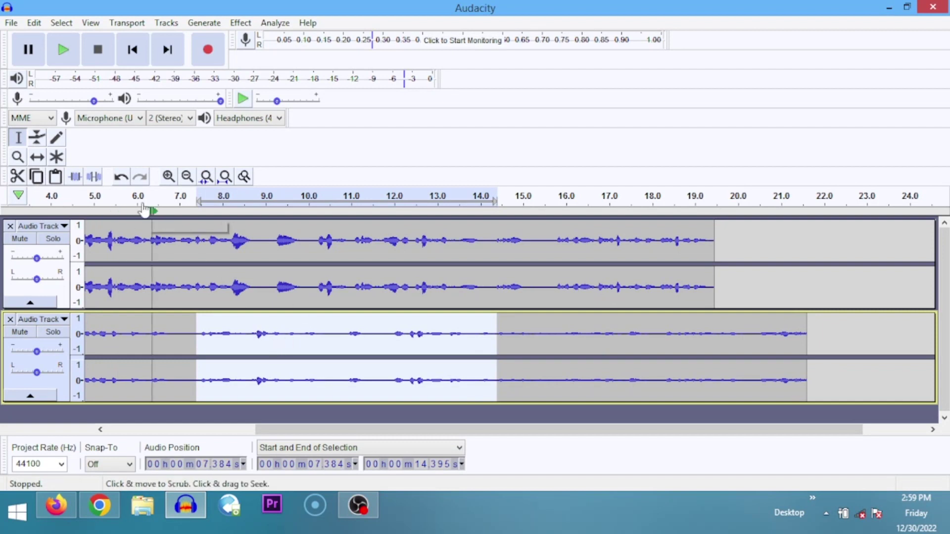
{"action": "left_click", "coordinate": [94, 176]}
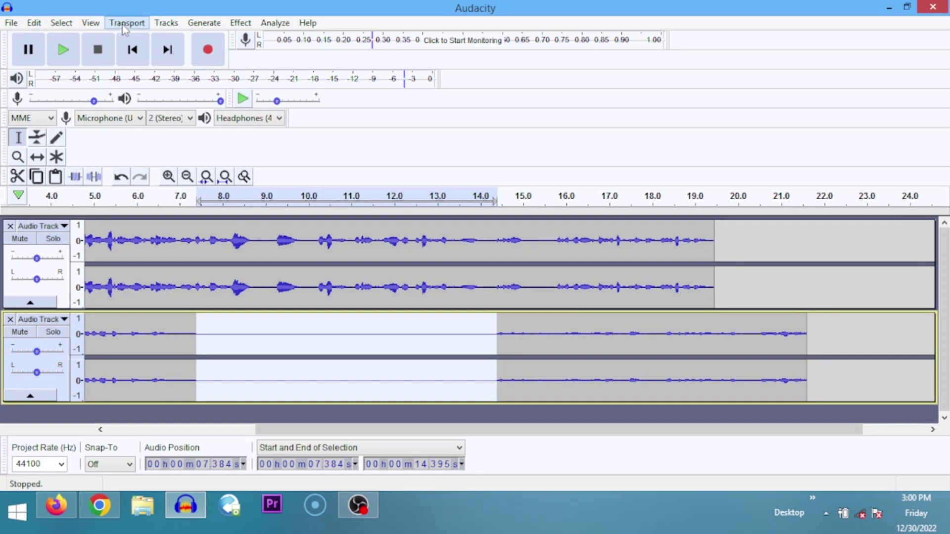
{"action": "key", "text": "ctrl+z"}
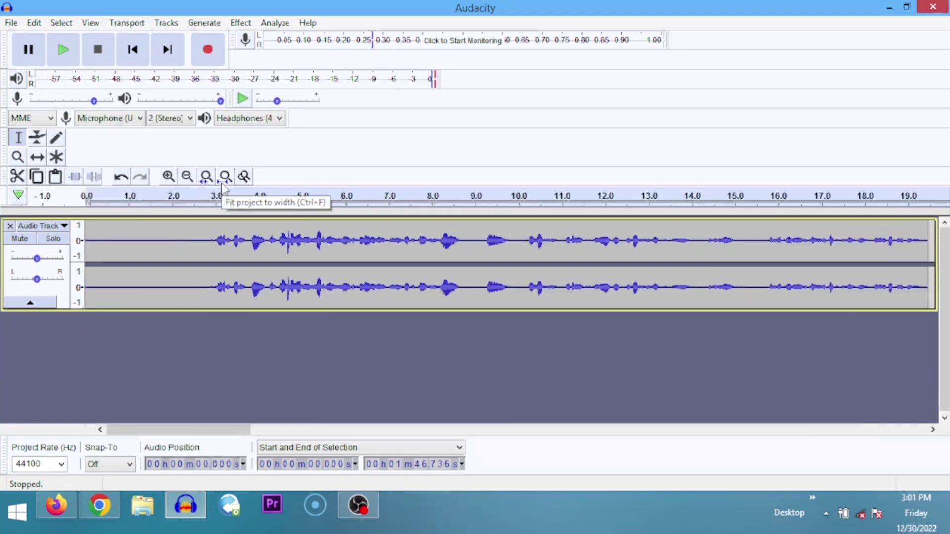